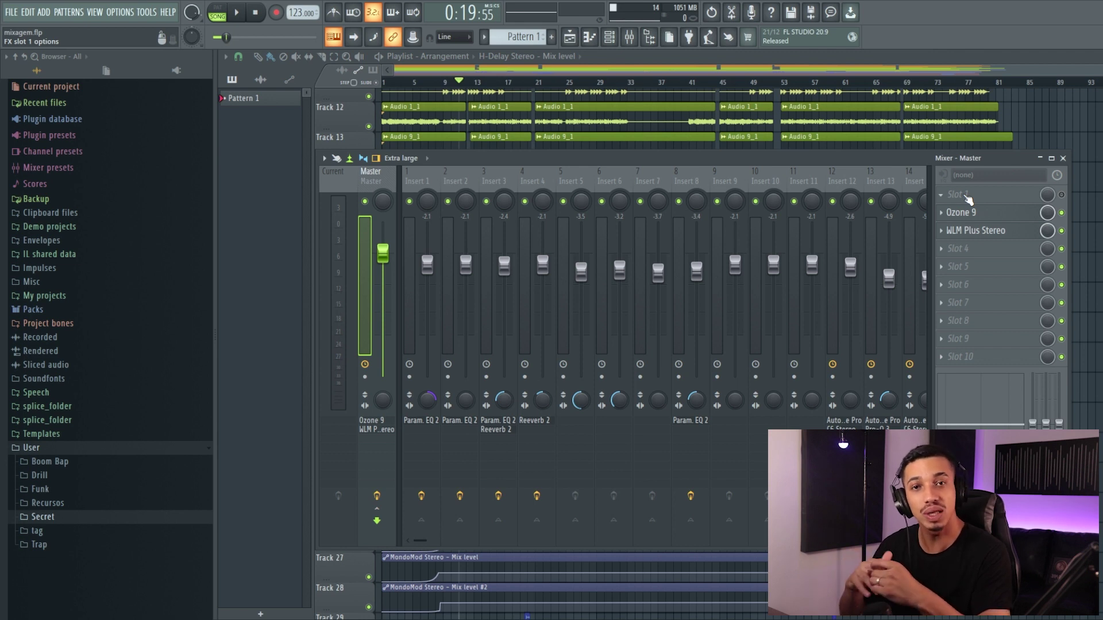
Open Ozone 9 from the Master track and look through its Equalizer, Dynamics, Dynamic EQ, Imager and Maximizer modules.
click(990, 214)
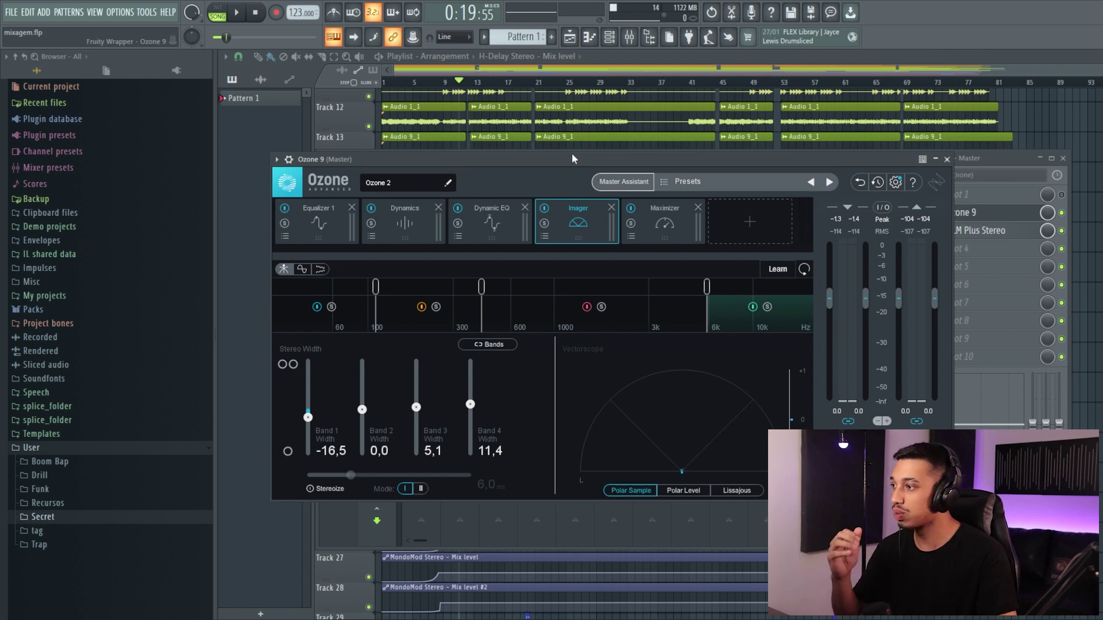
click(320, 225)
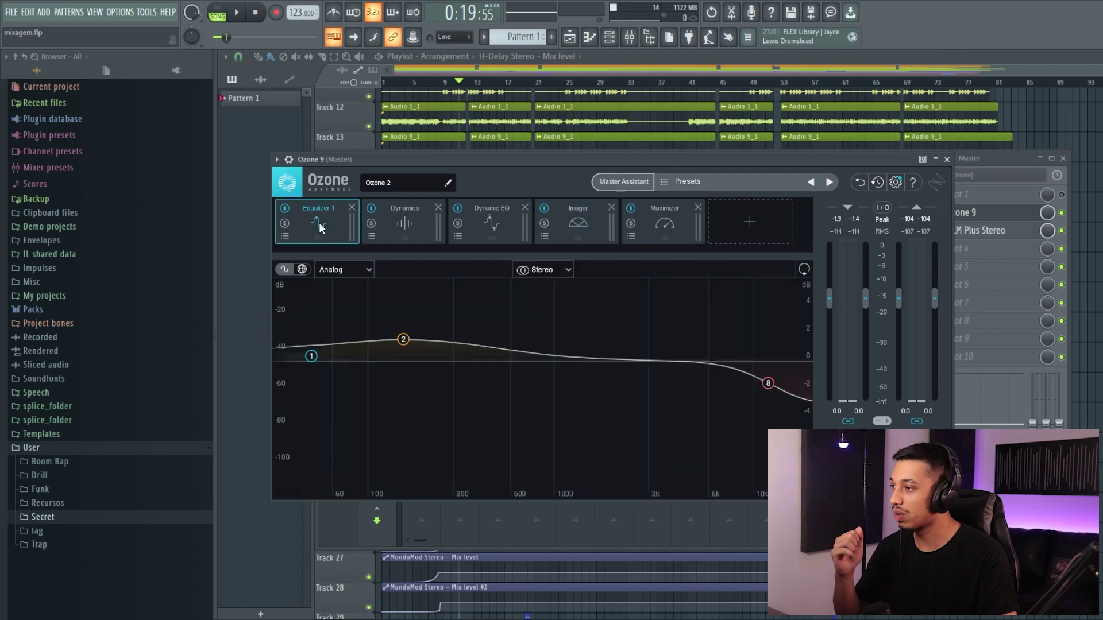
click(406, 224)
click(501, 229)
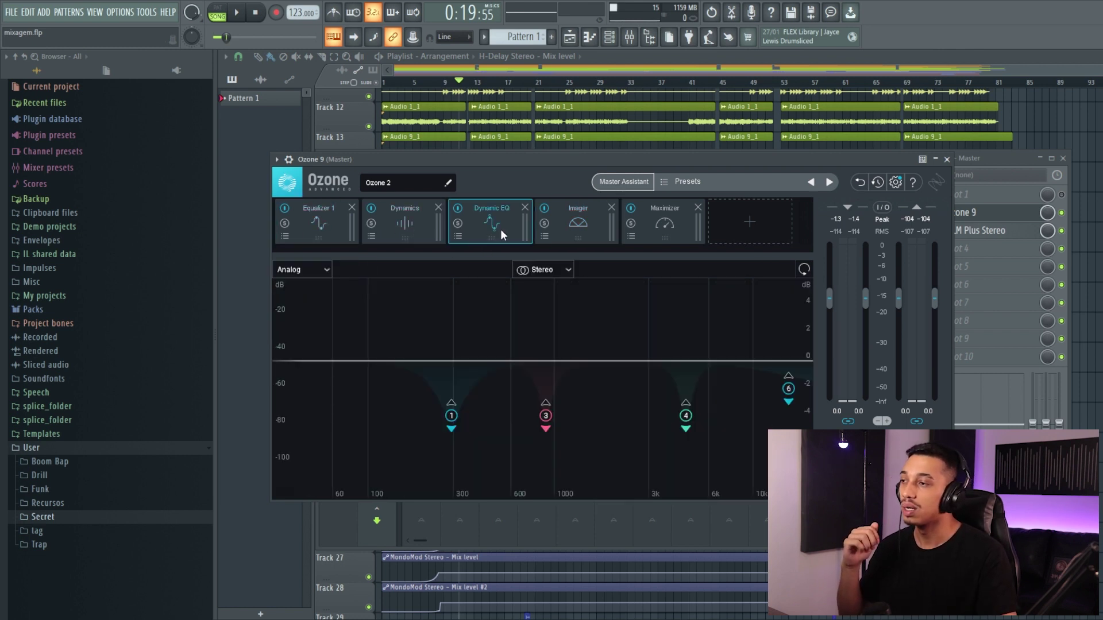
click(579, 220)
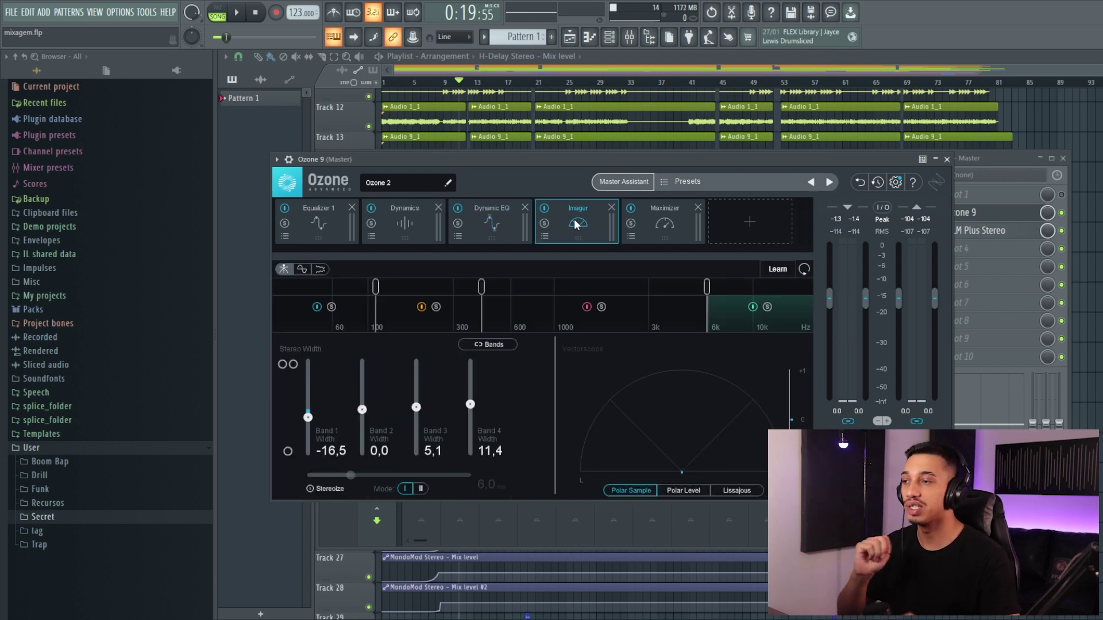
click(669, 224)
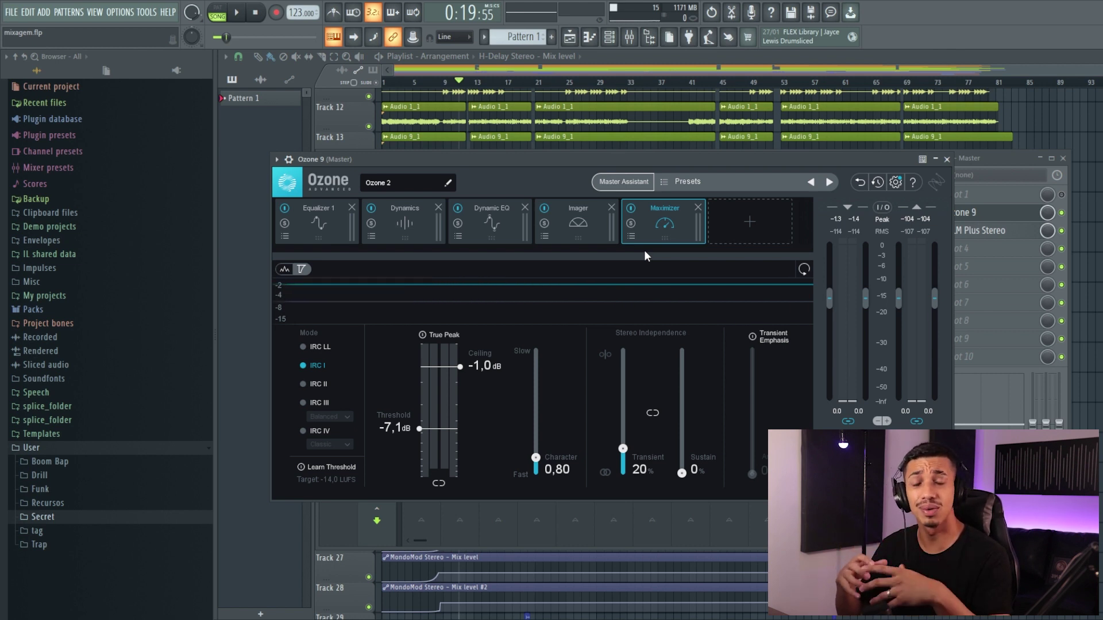
click(309, 223)
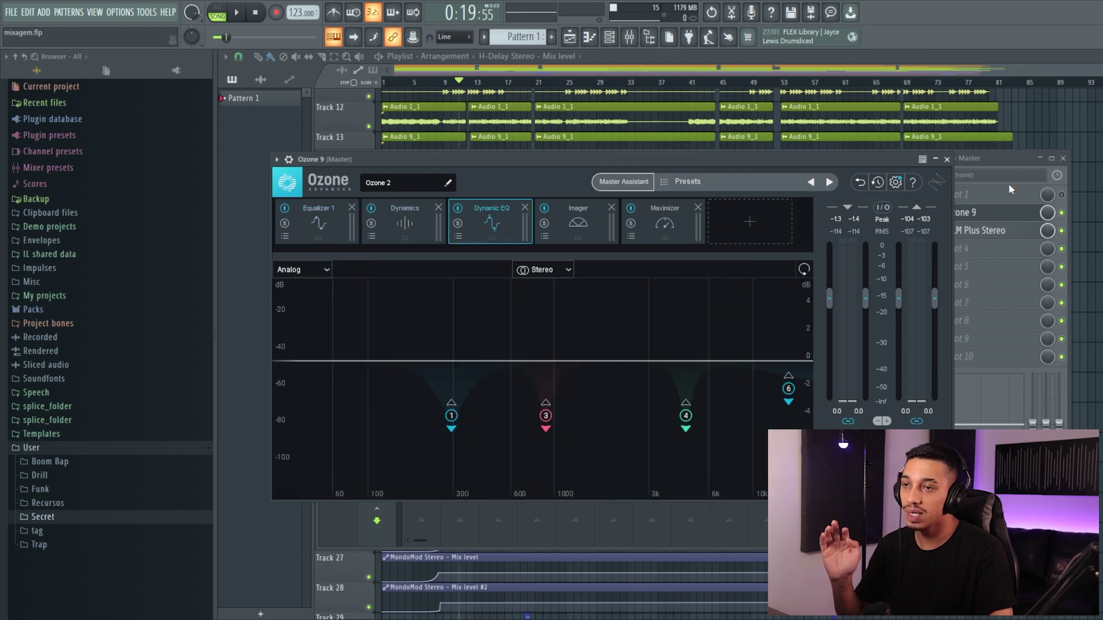
click(996, 164)
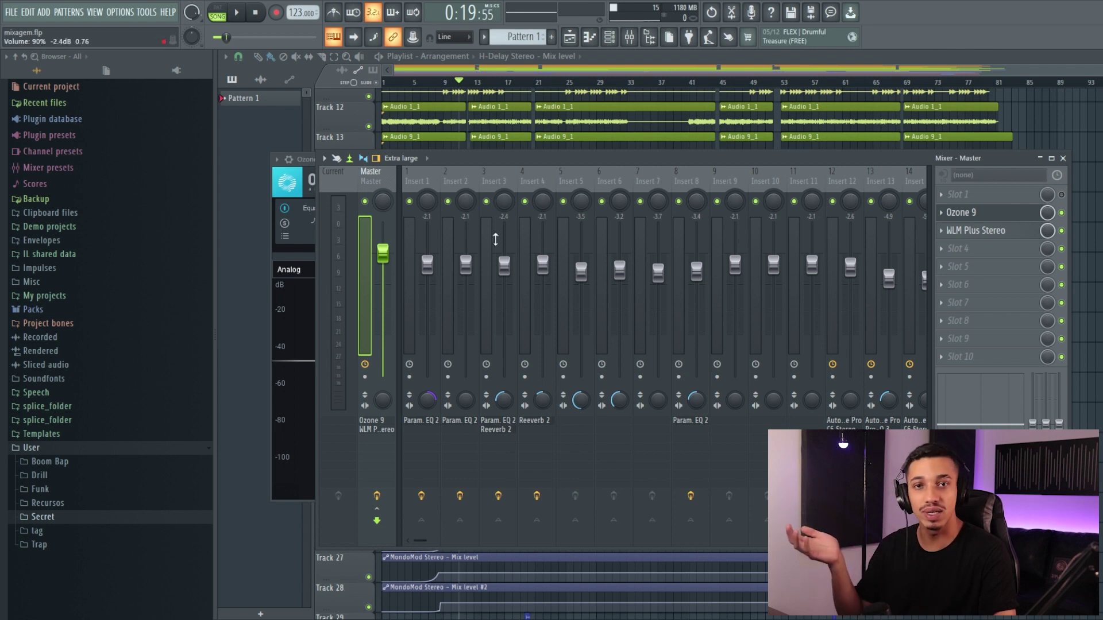
Show Ozone 9's Equalizer 1 module and play the song through the mastering chain, stopping playback after listening.
click(312, 235)
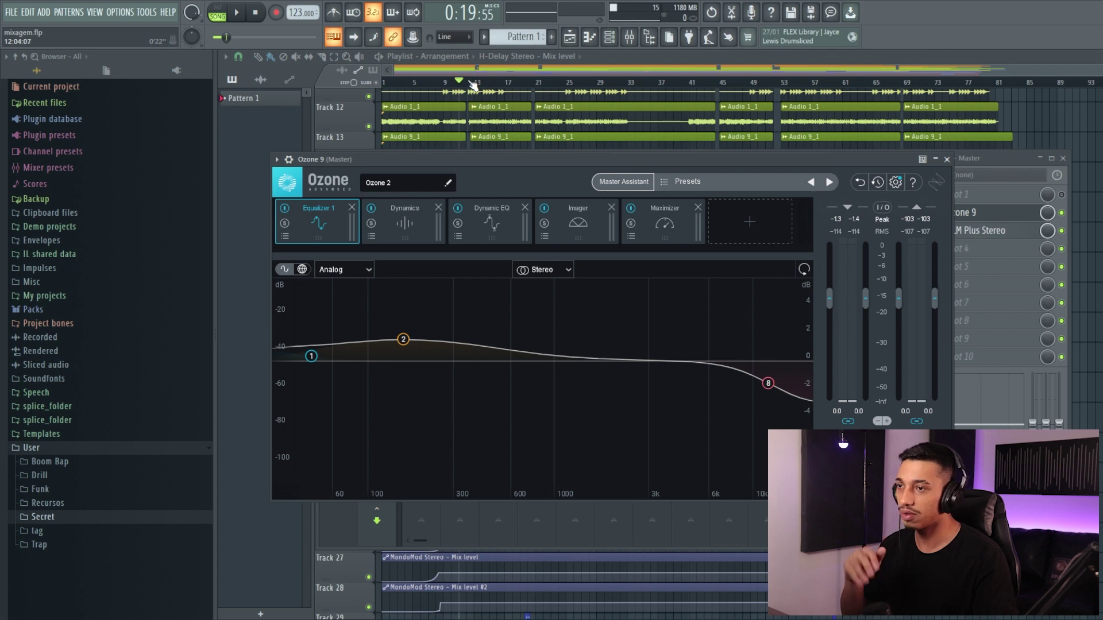
key(space)
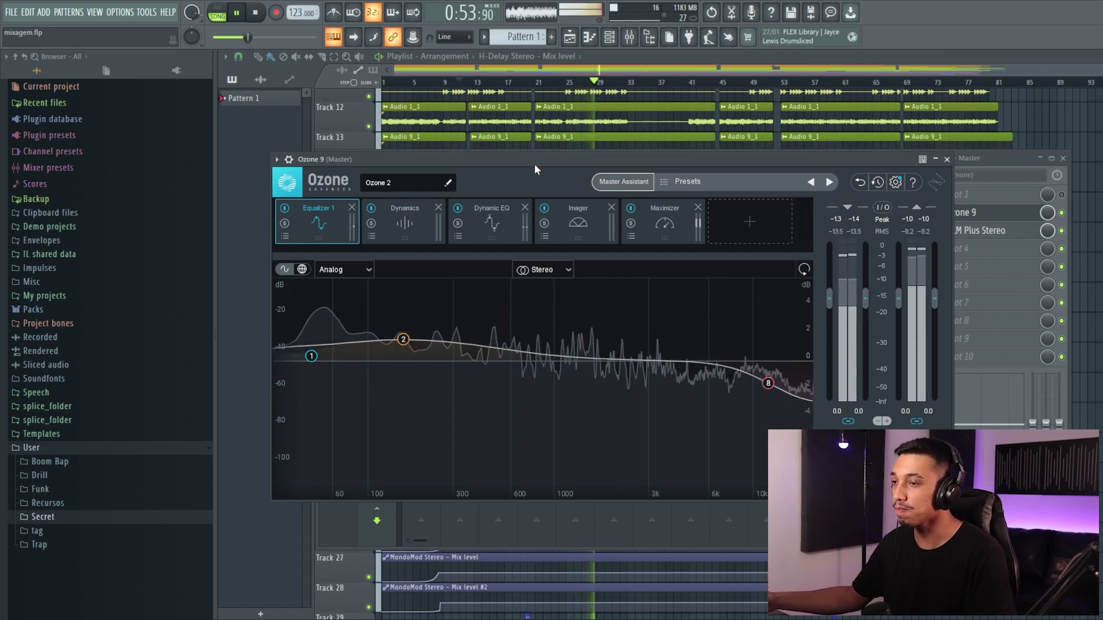
key(space)
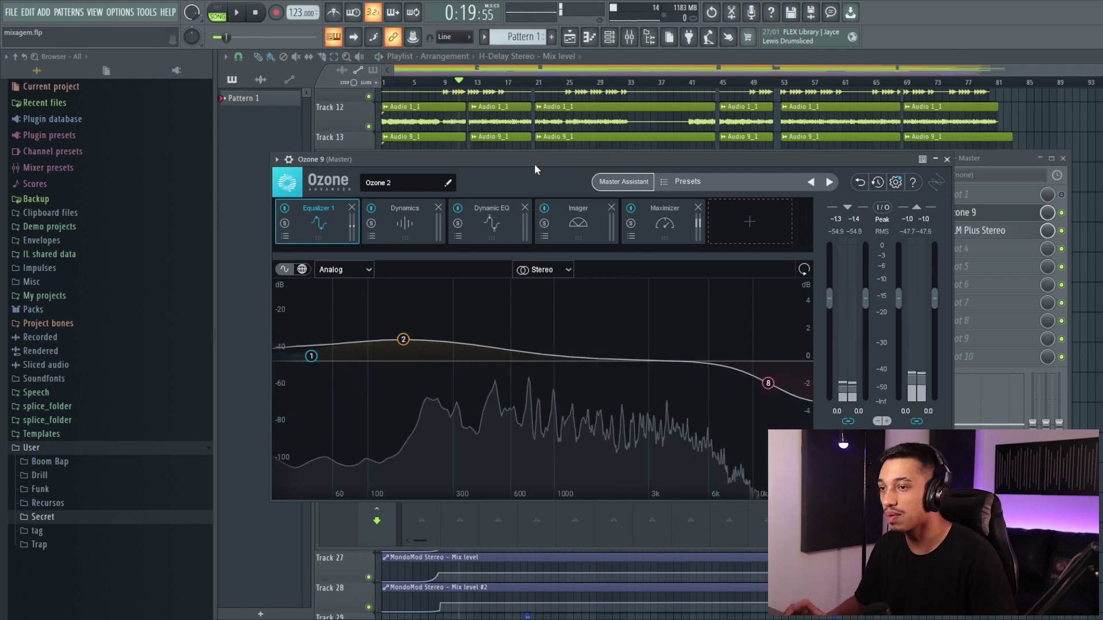
Reposition the mixer window behind Ozone 9 so that the on/off switches of the Master's effect slots stay reachable.
click(962, 182)
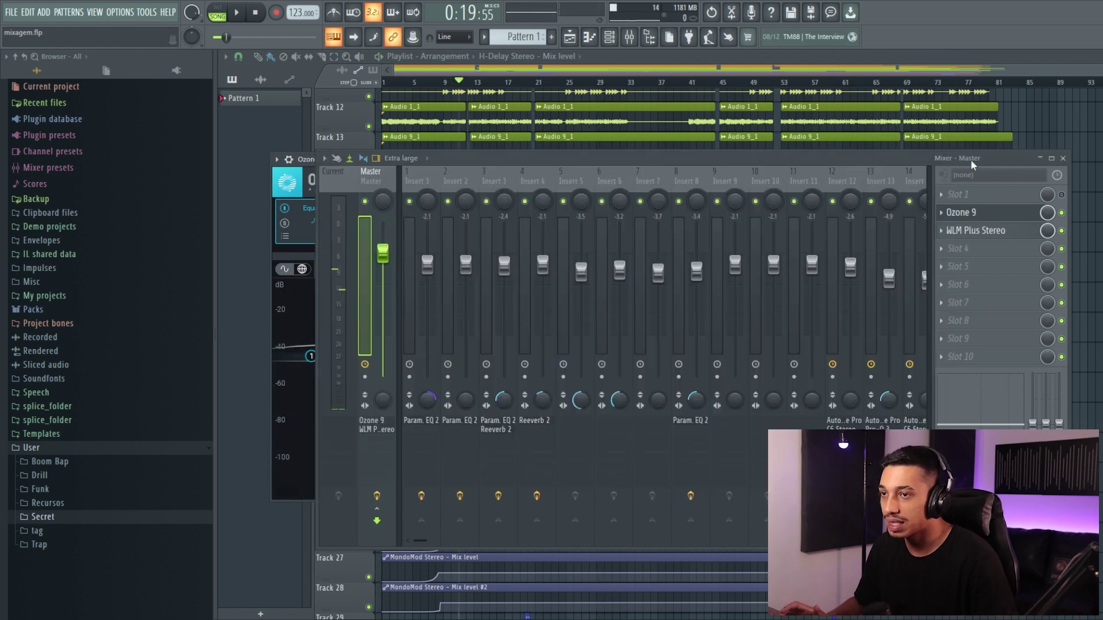
drag(439, 164, 572, 171)
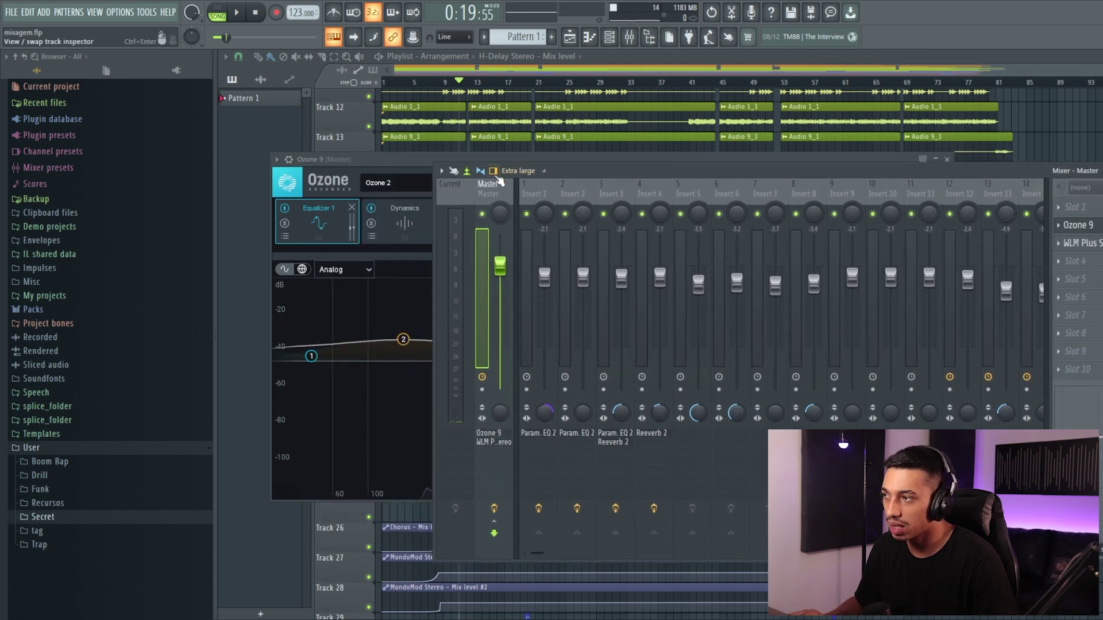
click(416, 165)
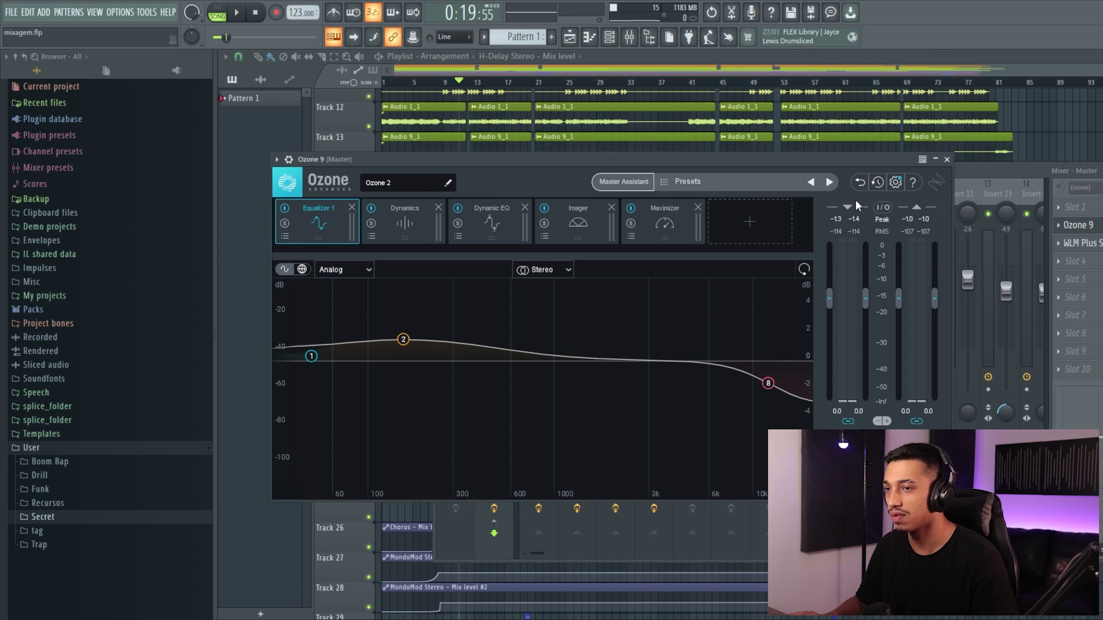
drag(1008, 171, 883, 171)
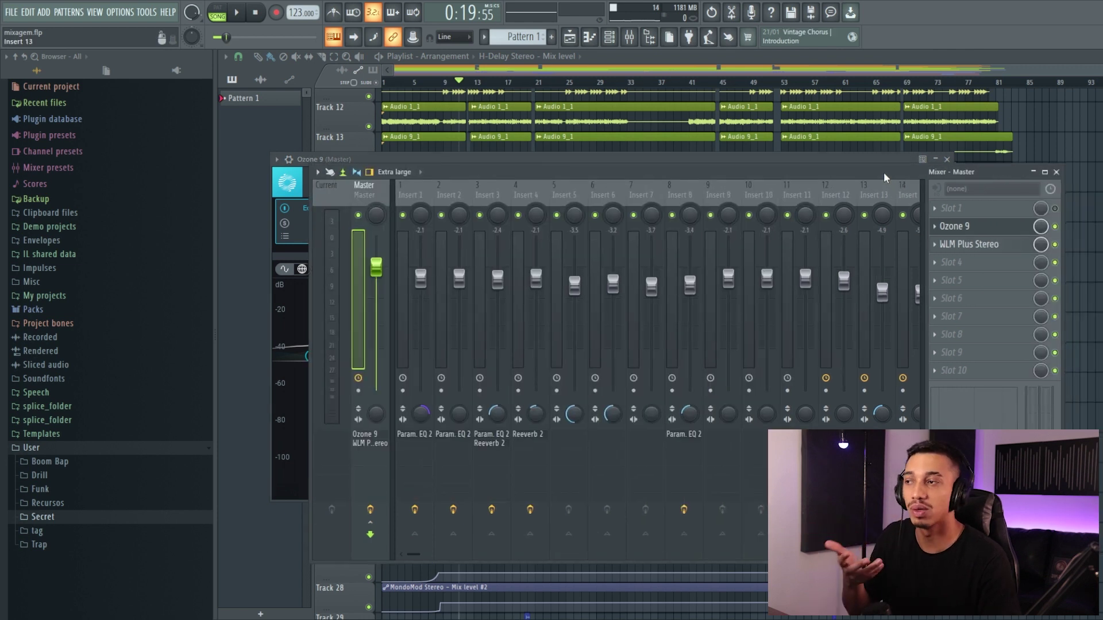
click(494, 159)
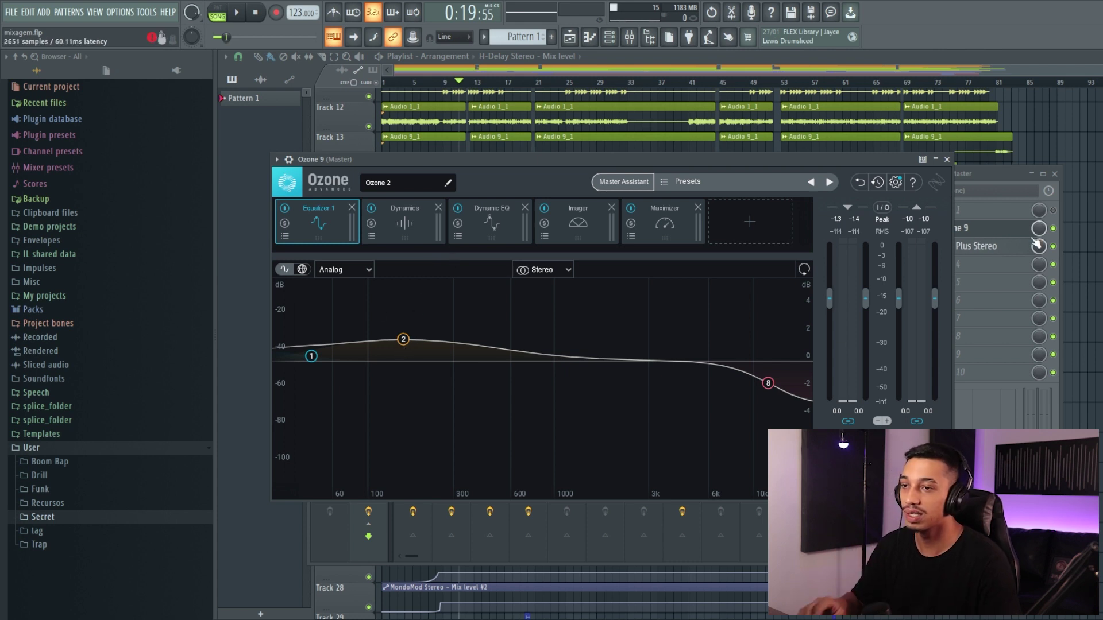
Play the song with WLM Plus Stereo and Ozone 9 bypassed on the Master, re-enabling only Ozone 9 after stopping playback.
click(1053, 251)
click(1053, 247)
key(space)
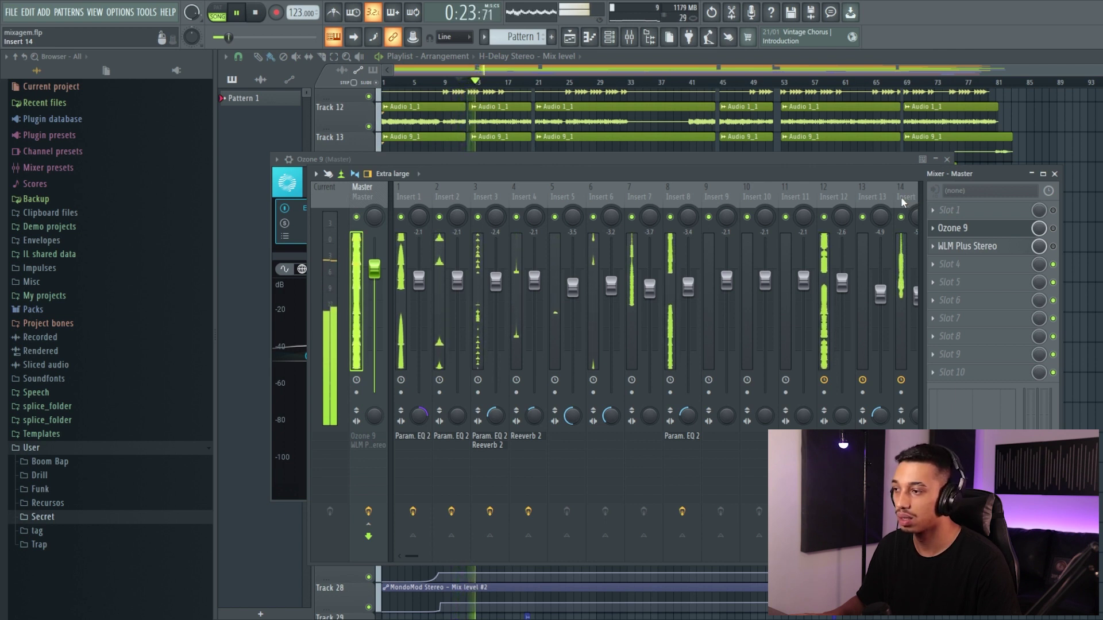
key(space)
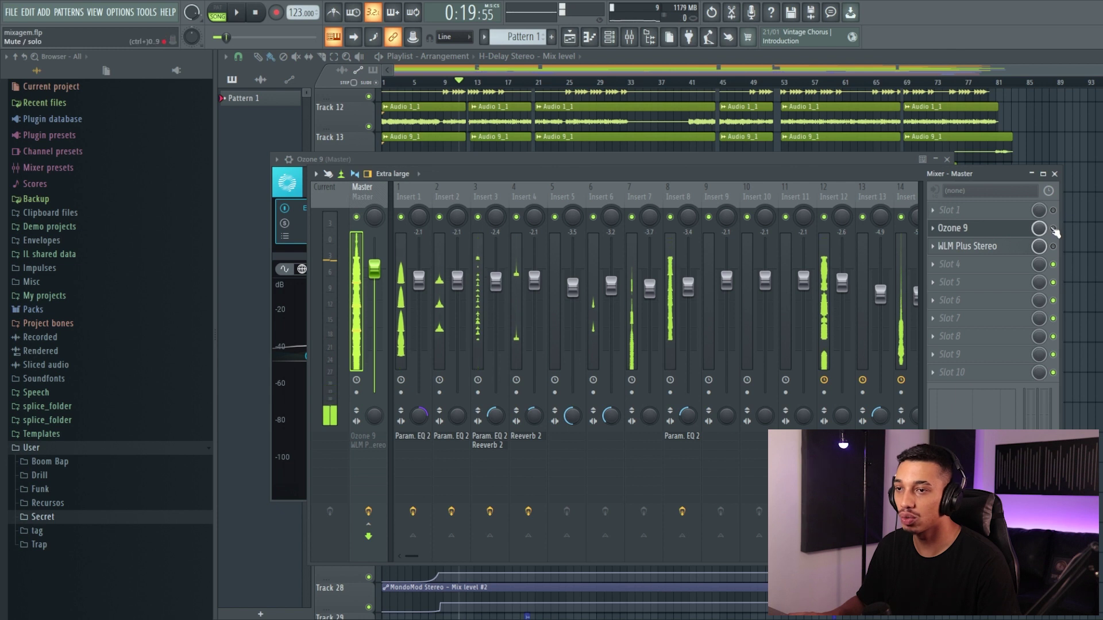
click(1053, 229)
click(412, 160)
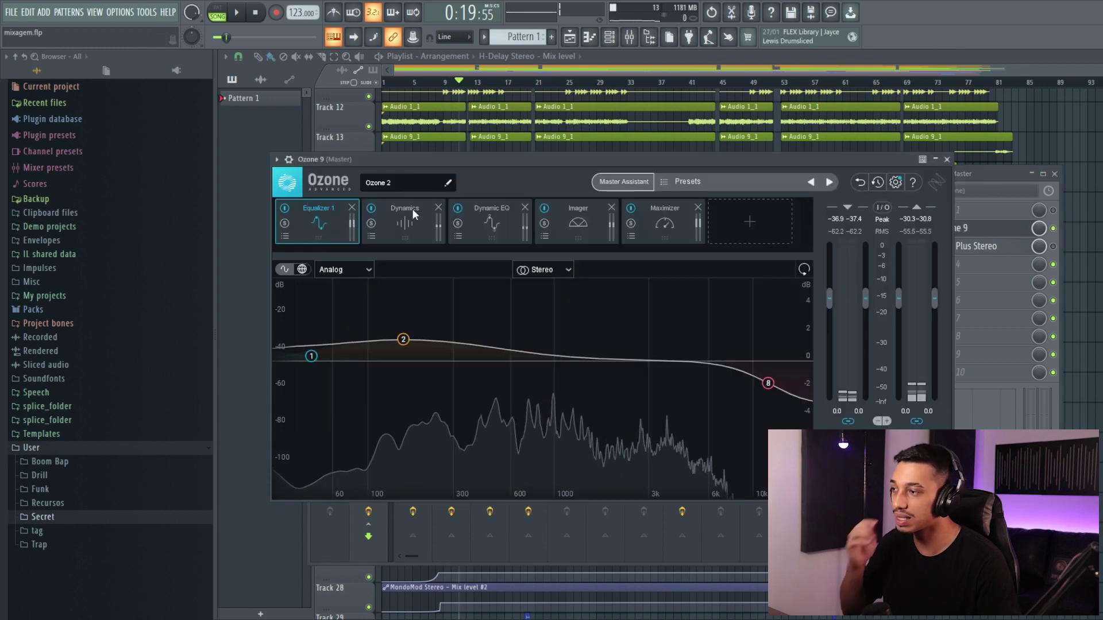
Inspect the filter type, frequency, gain and Q of bands 2, 8 and 1 in Equalizer 1.
click(405, 343)
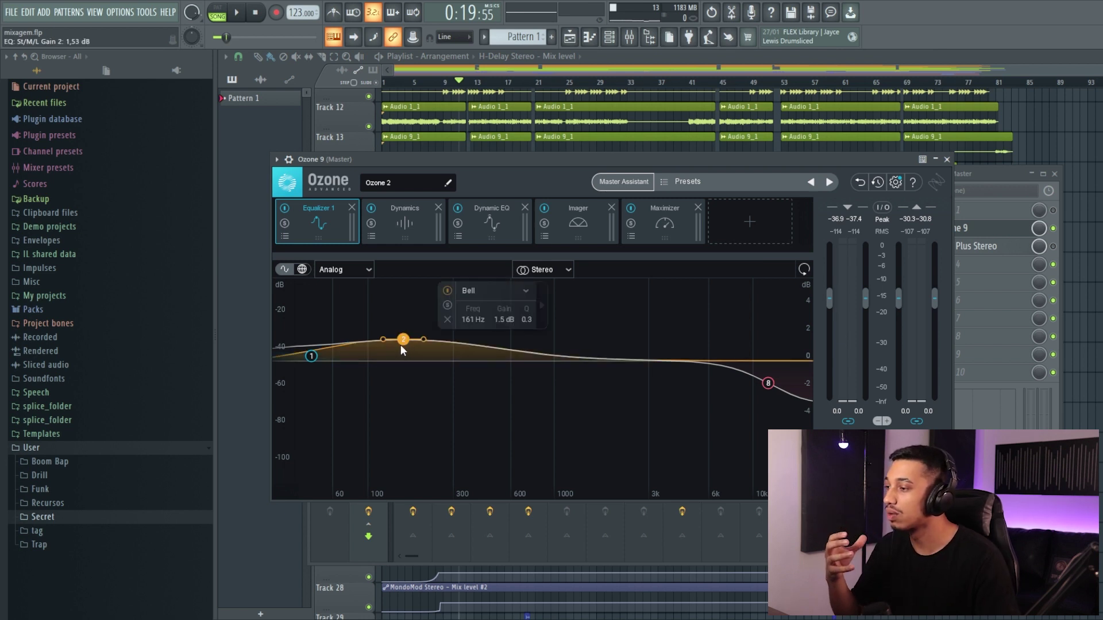
click(564, 341)
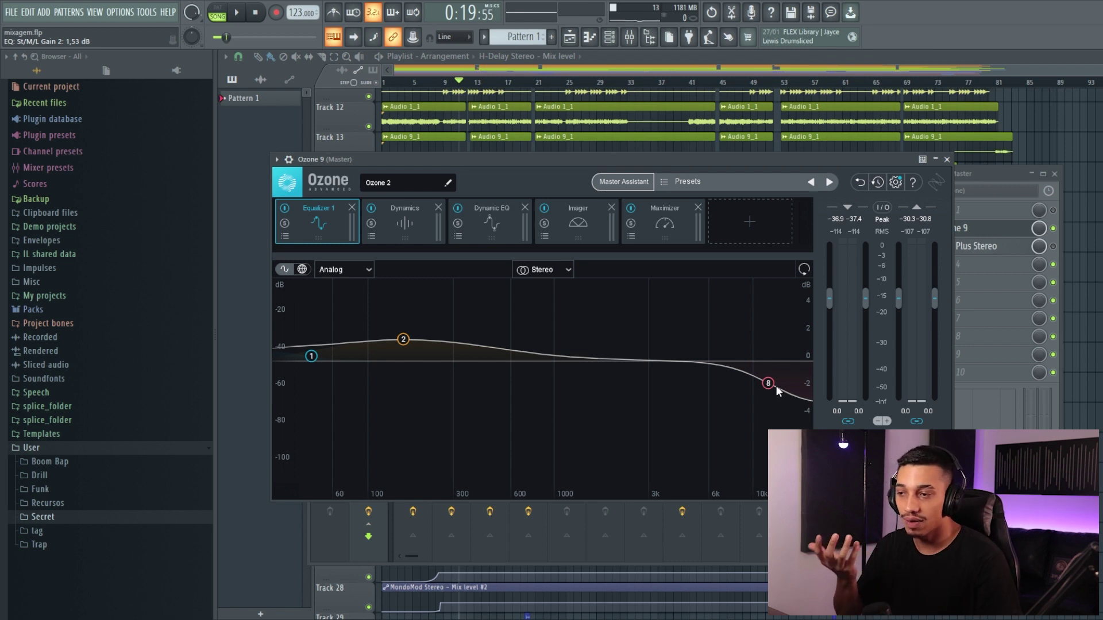
mouse_move(772, 385)
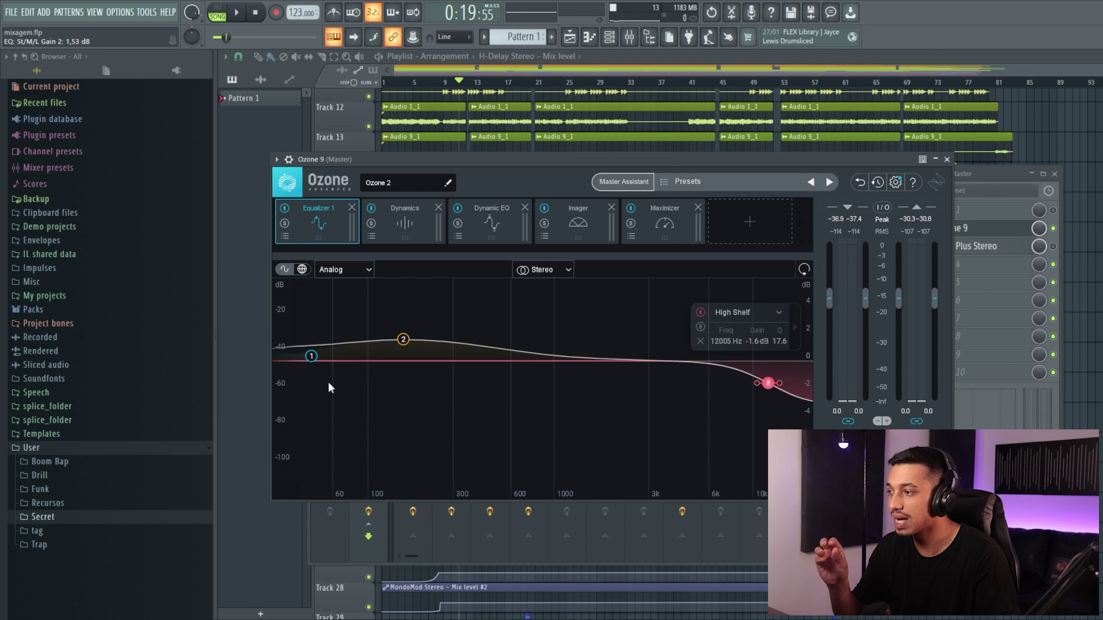
click(312, 357)
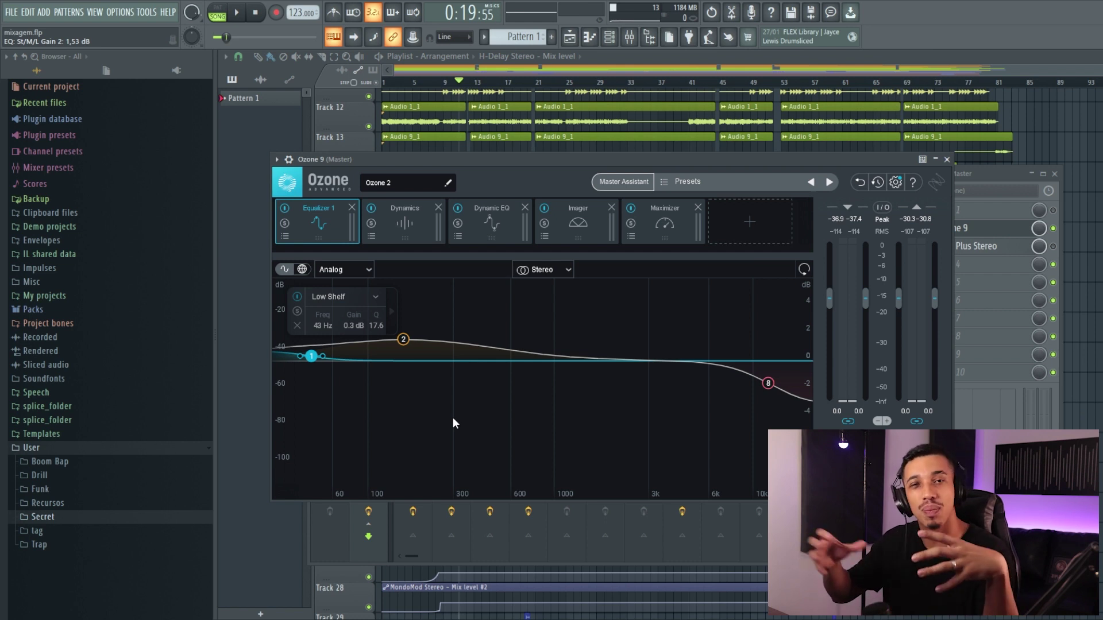
Open the Dynamics module and review the limiter and compressor settings of its low and high bands.
click(409, 232)
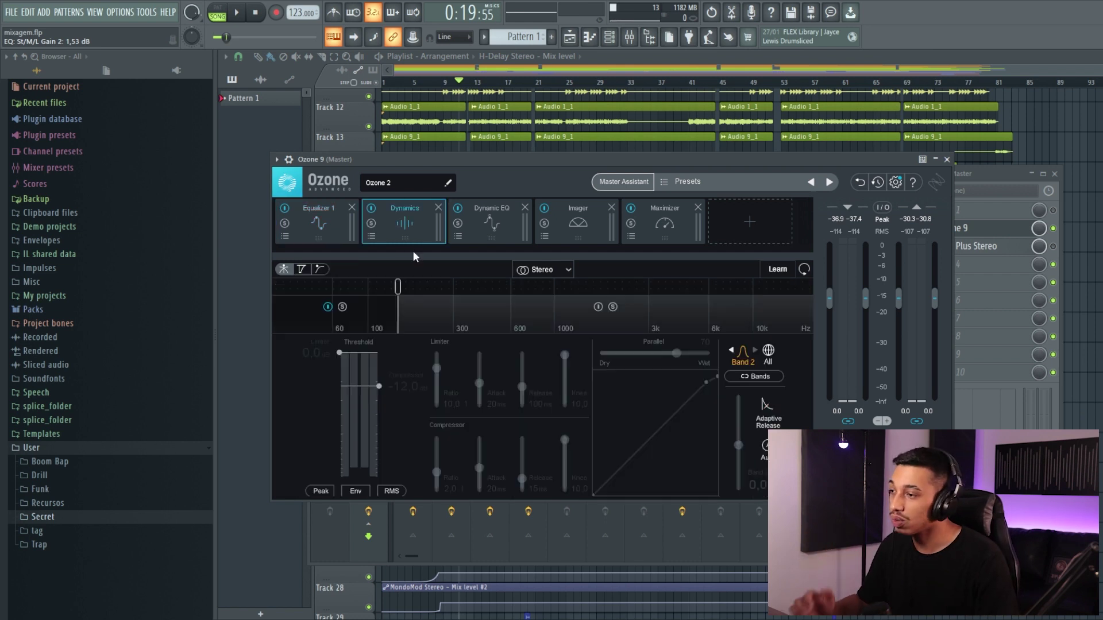
click(371, 310)
click(631, 312)
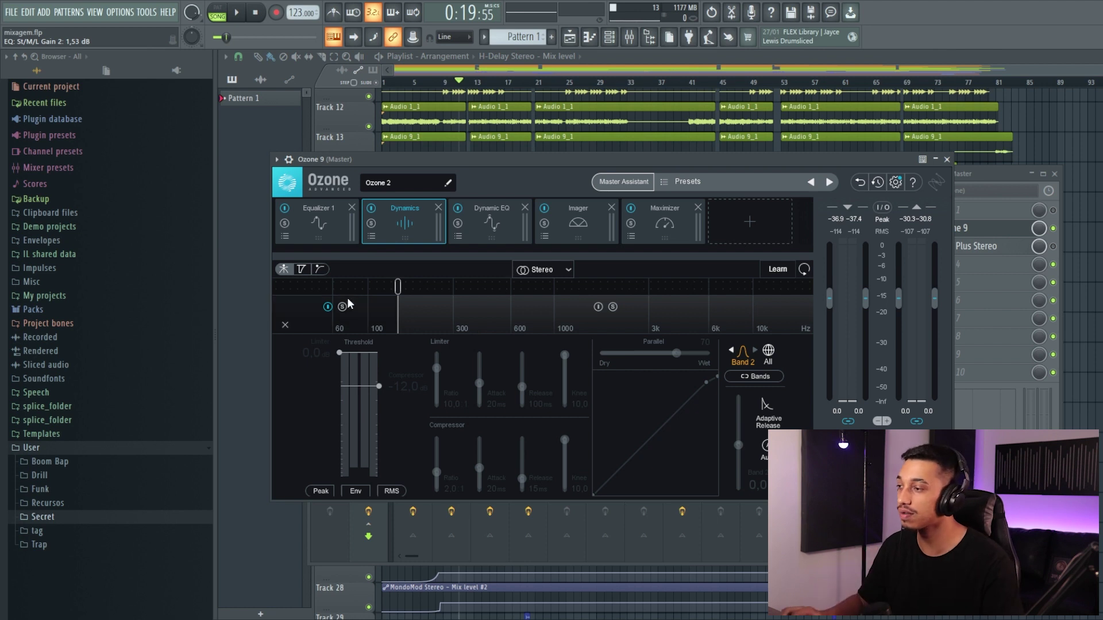
click(371, 308)
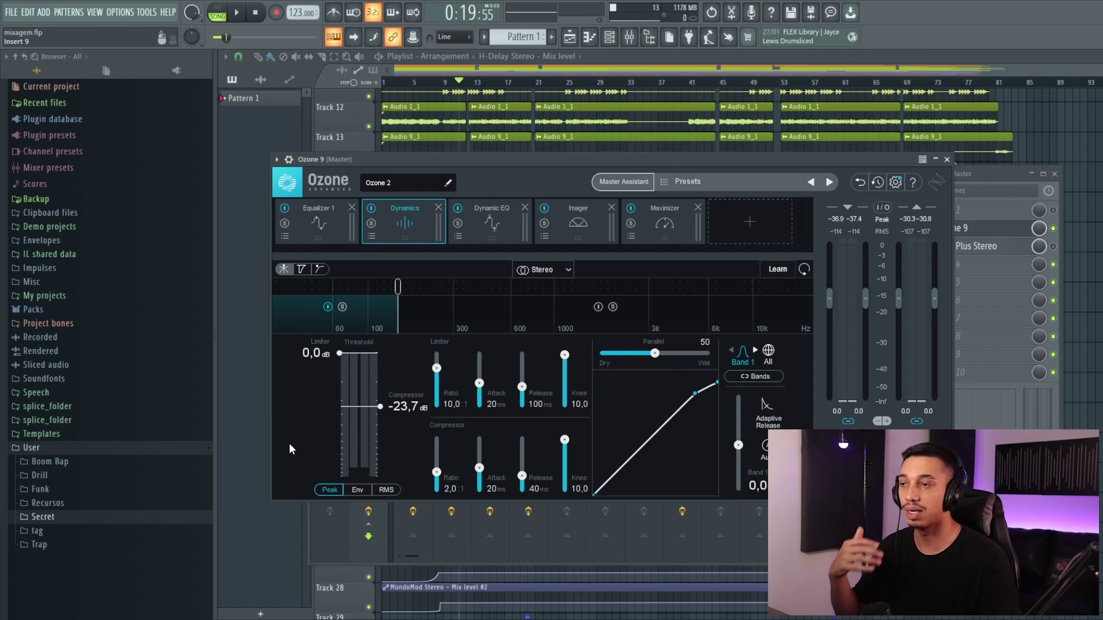
Open the Dynamic EQ module and inspect the filter and threshold settings of bands 3 and 1.
click(499, 230)
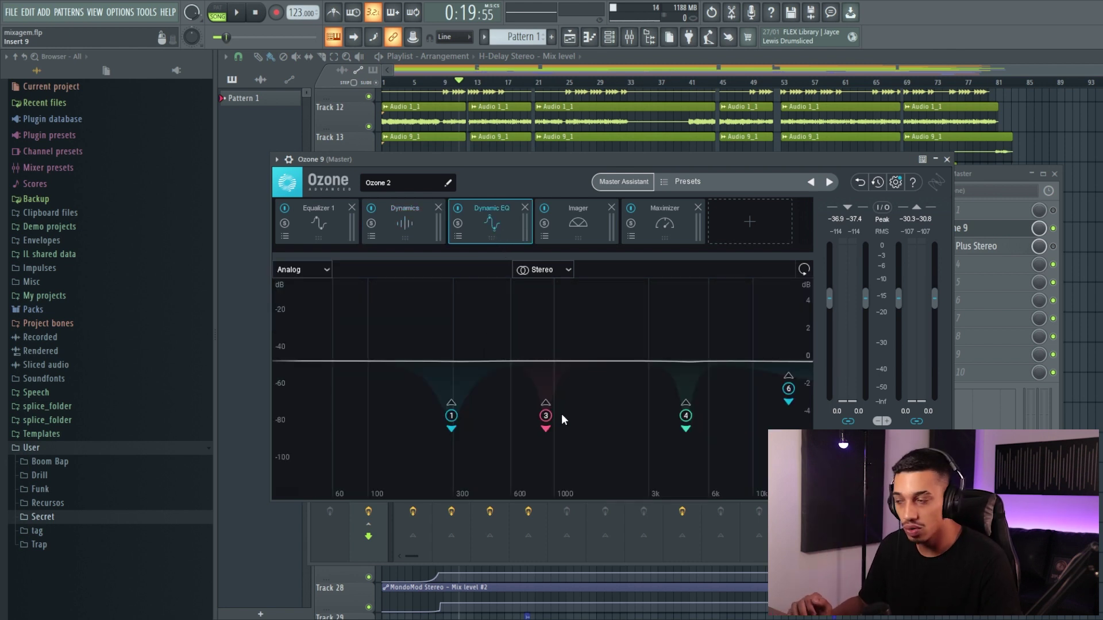
click(545, 416)
click(451, 417)
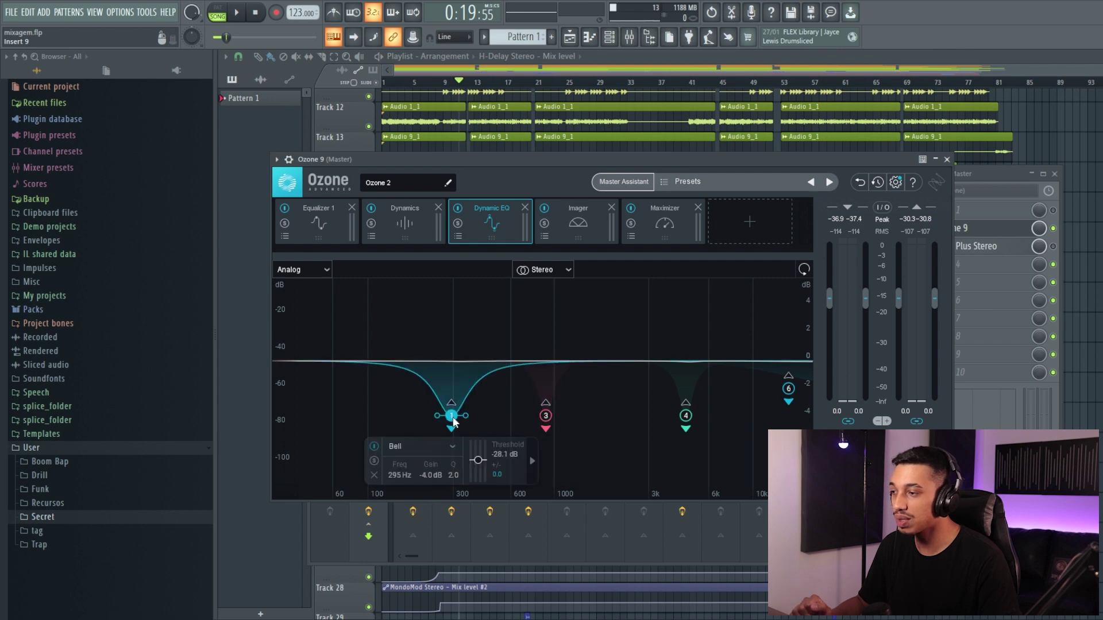
click(509, 325)
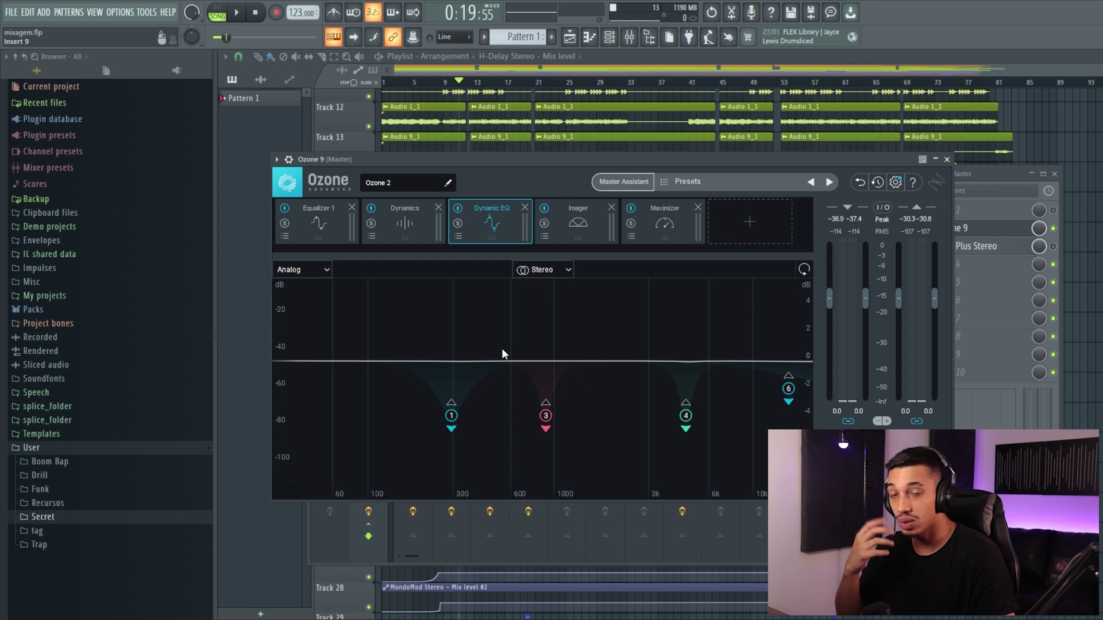
click(451, 416)
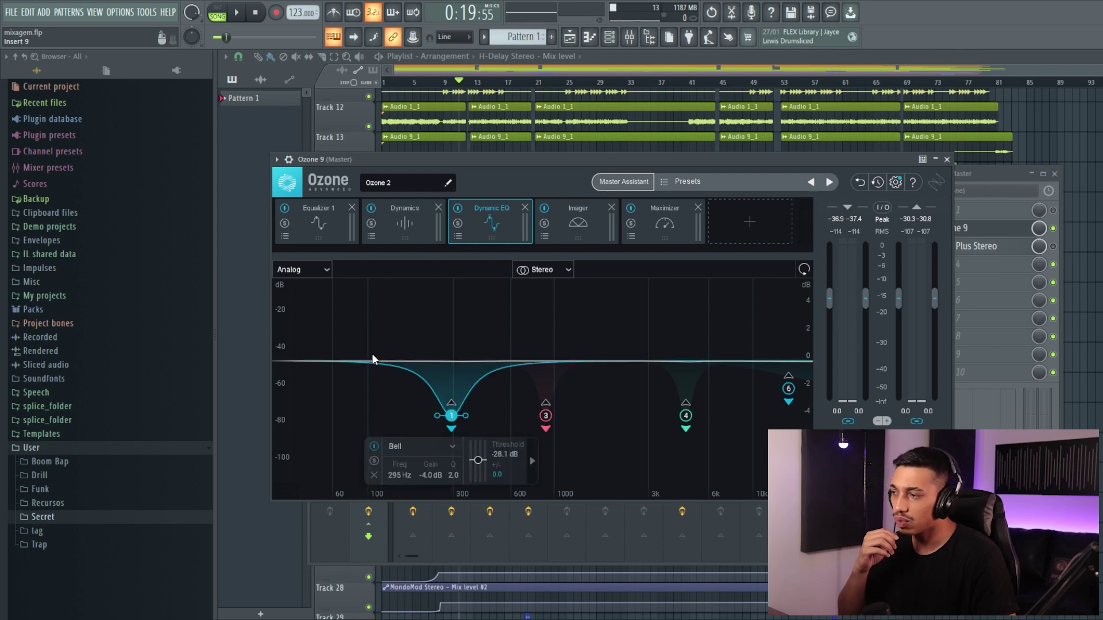
drag(320, 311, 440, 358)
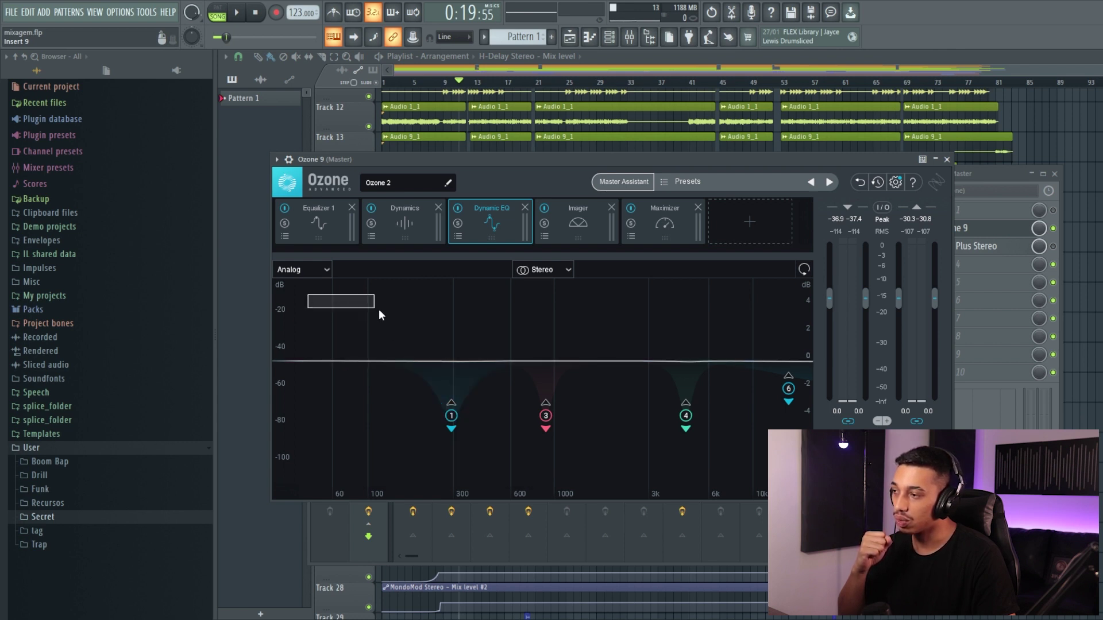
drag(380, 315, 447, 356)
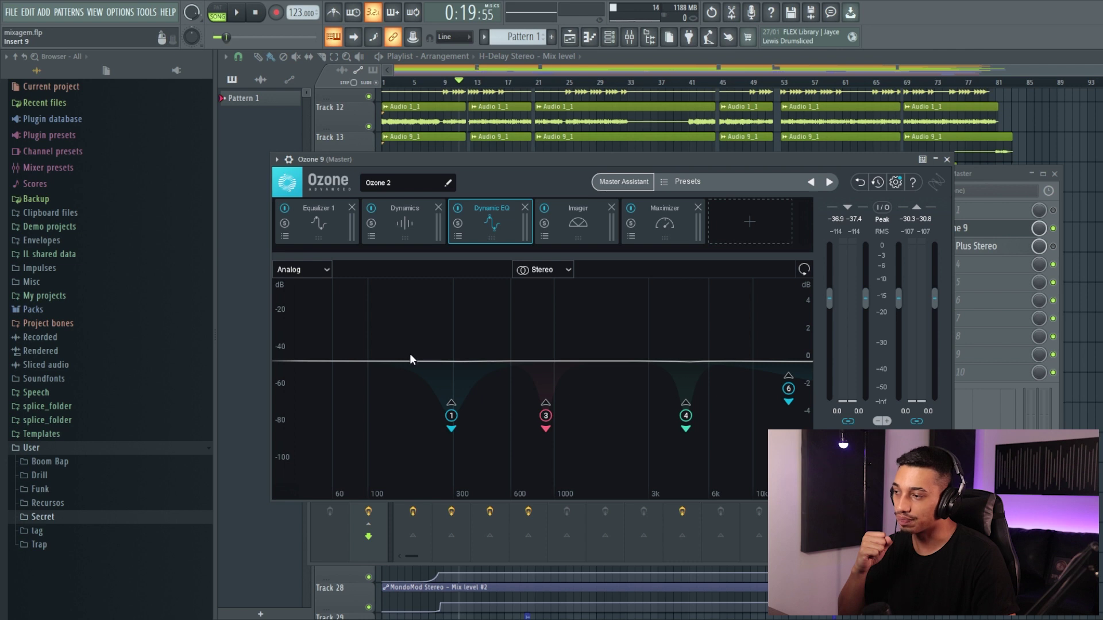
click(431, 363)
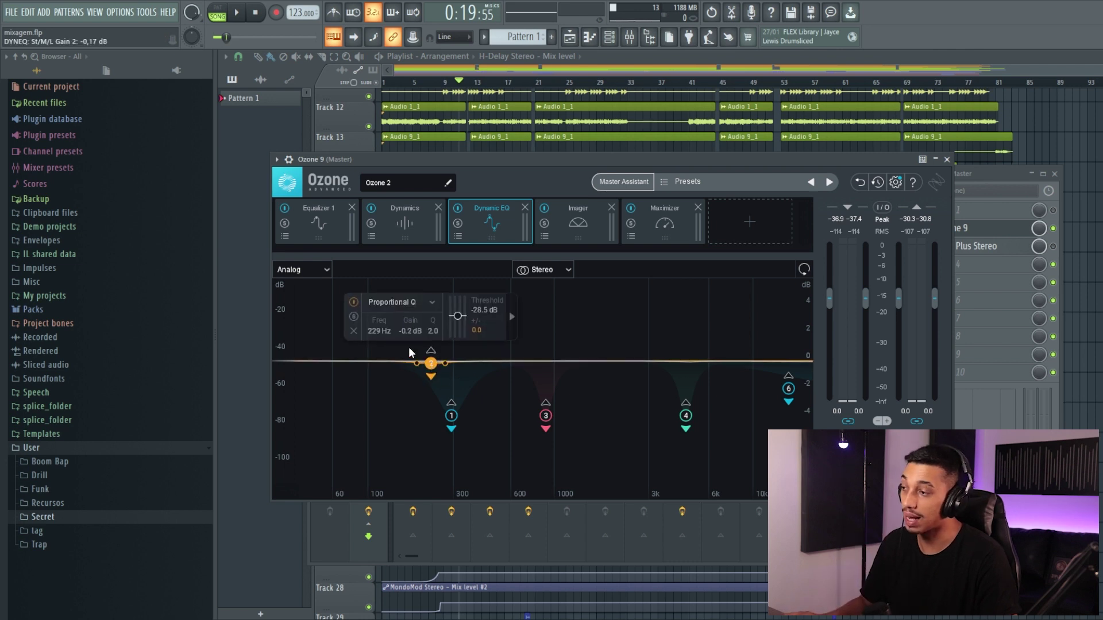
click(354, 331)
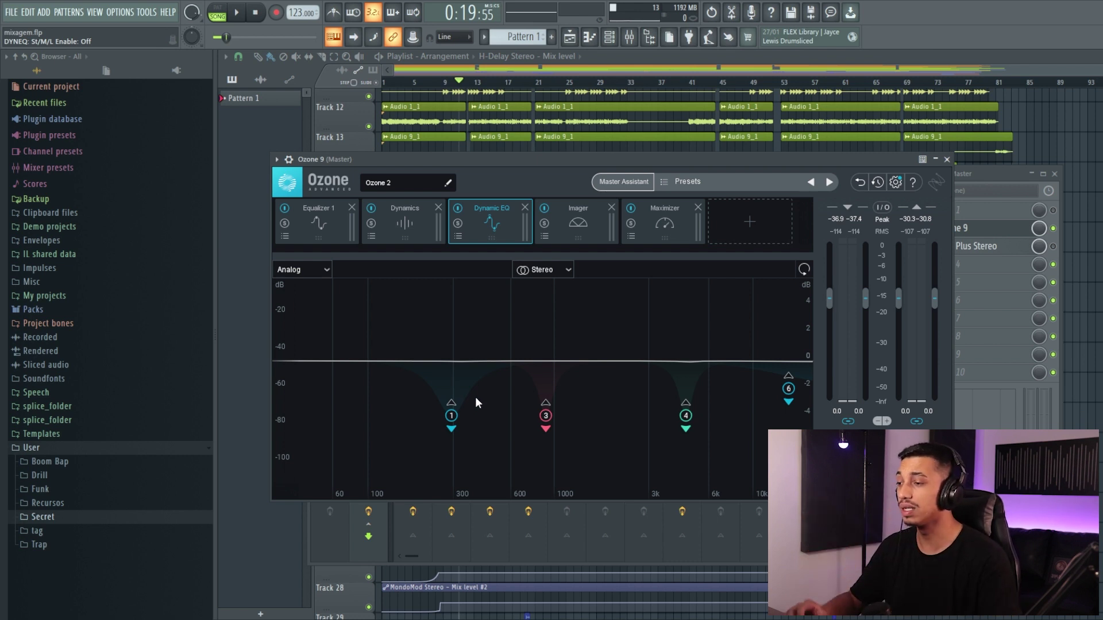
Inspect the filter and threshold settings of Dynamic EQ bands 3, 4 and 6.
click(546, 415)
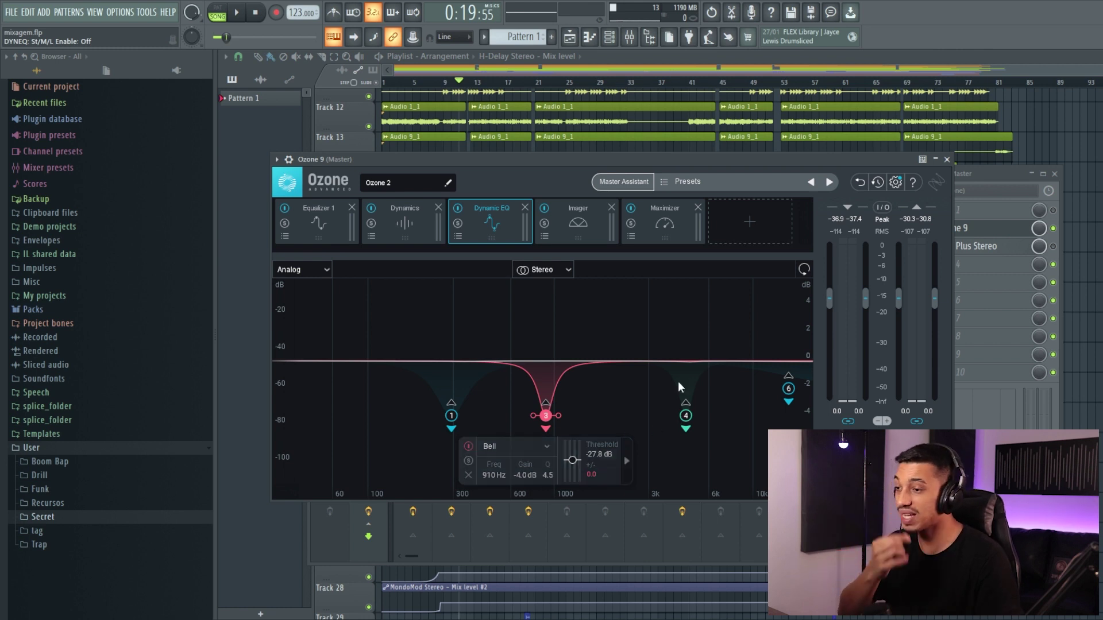
click(686, 416)
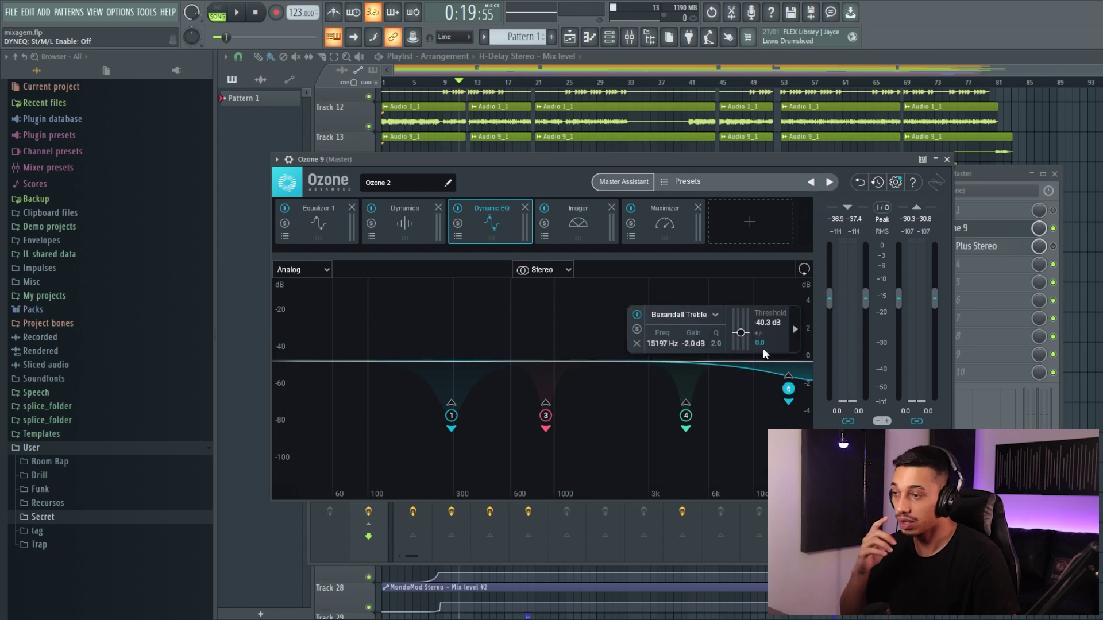
Compare the Dynamics and Dynamic EQ modules by viewing them alternately, with a brief look at the Imager.
click(588, 225)
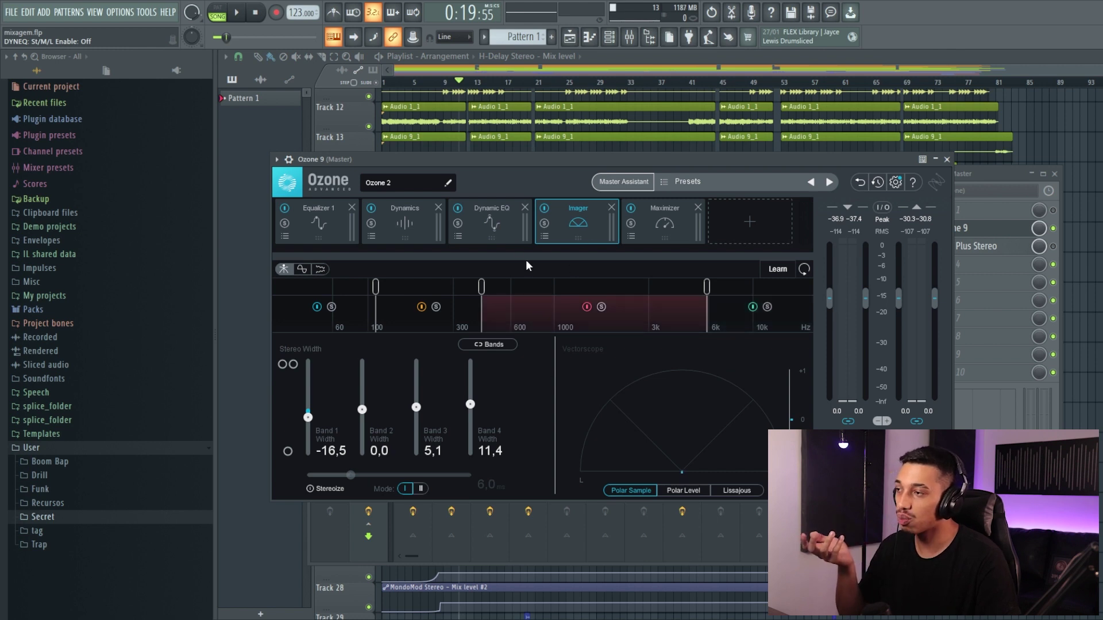
click(496, 229)
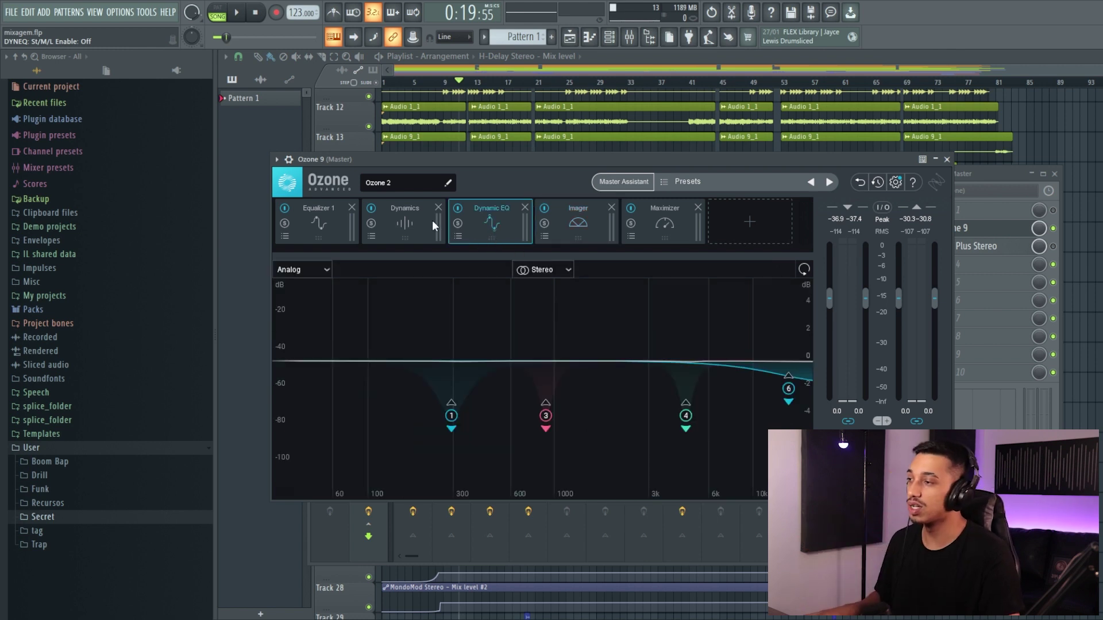
click(422, 227)
click(486, 225)
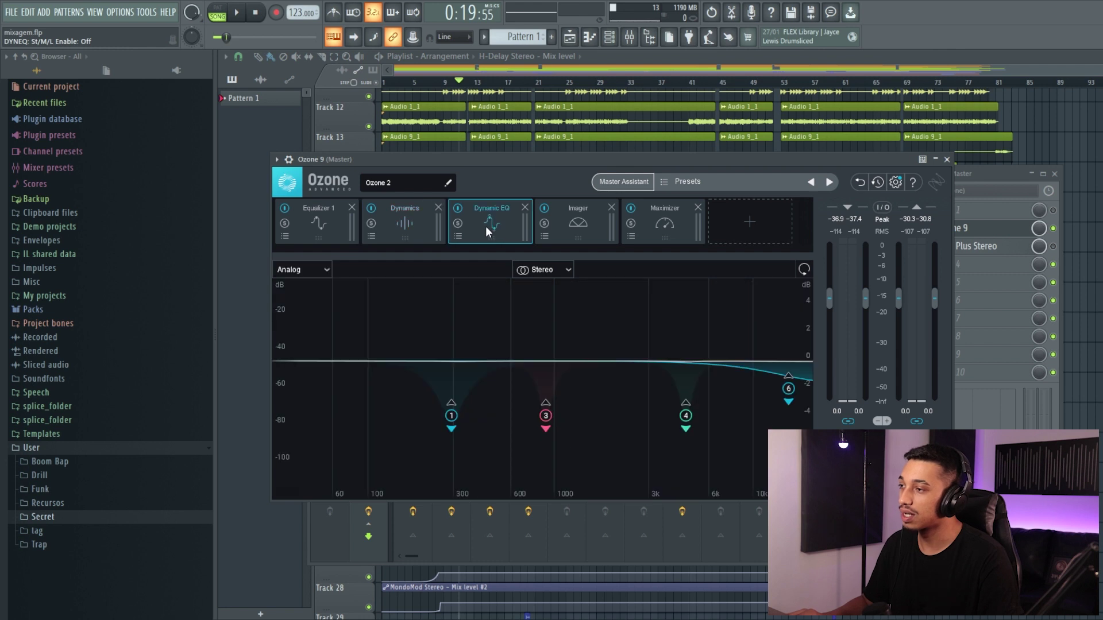
click(413, 230)
click(488, 229)
click(428, 227)
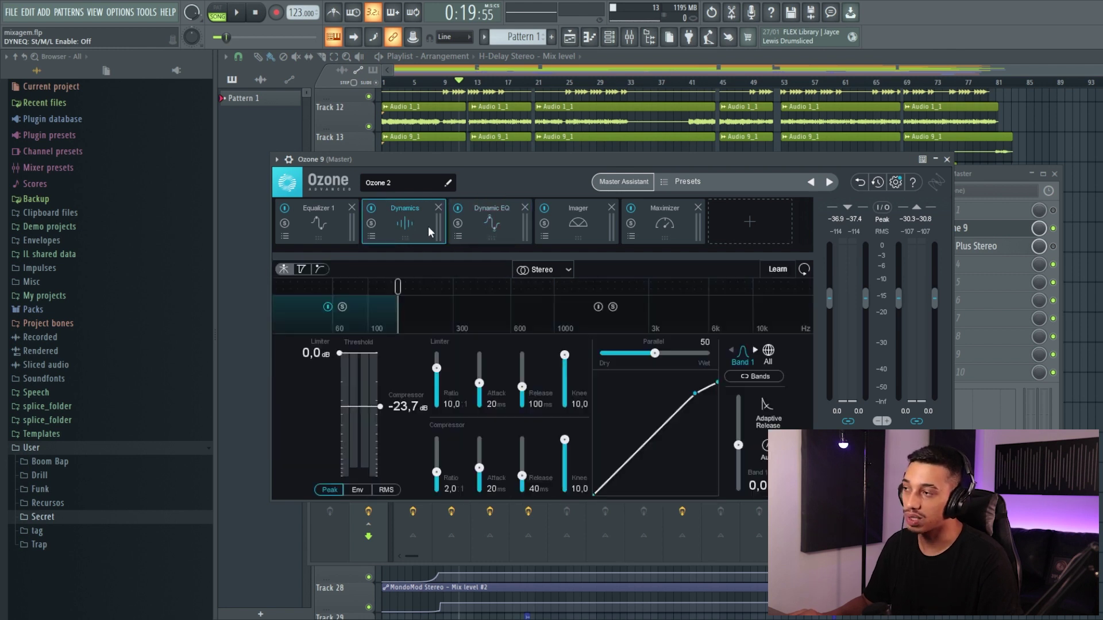
click(500, 228)
Review the Imager's four-band stereo widths alongside the Equalizer 1 curve, and open the Maximizer to examine its settings.
click(573, 227)
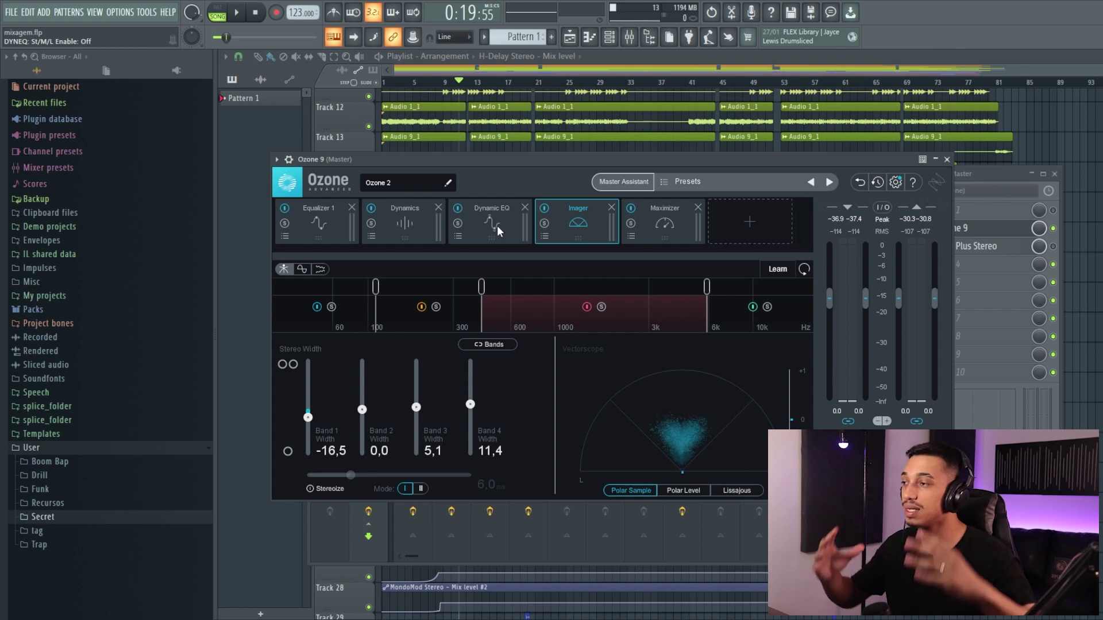
click(308, 220)
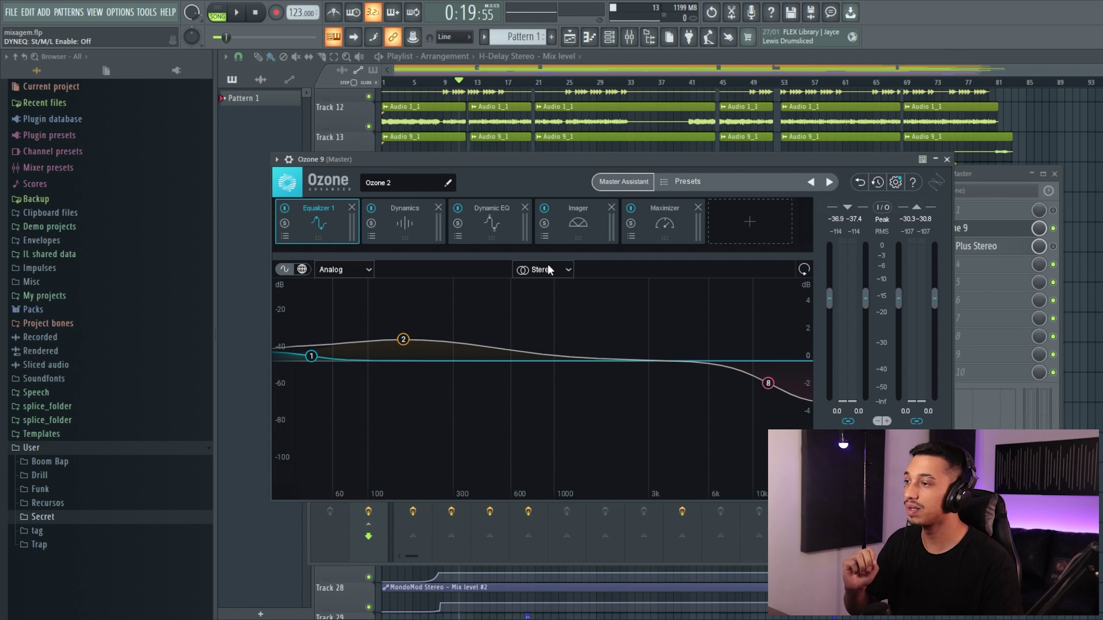
click(565, 225)
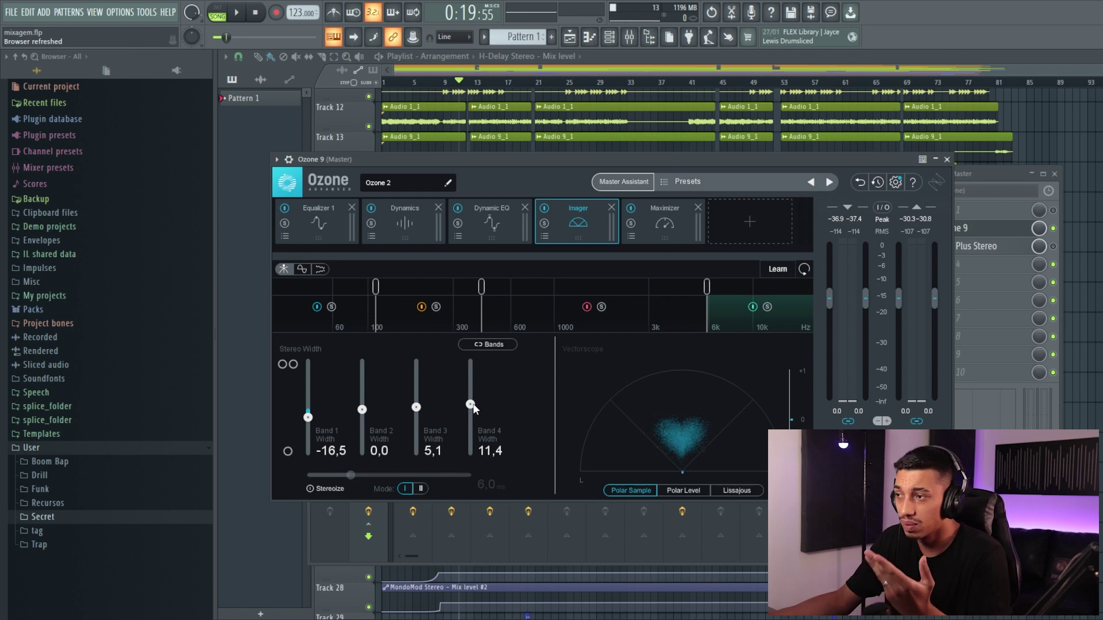
click(664, 225)
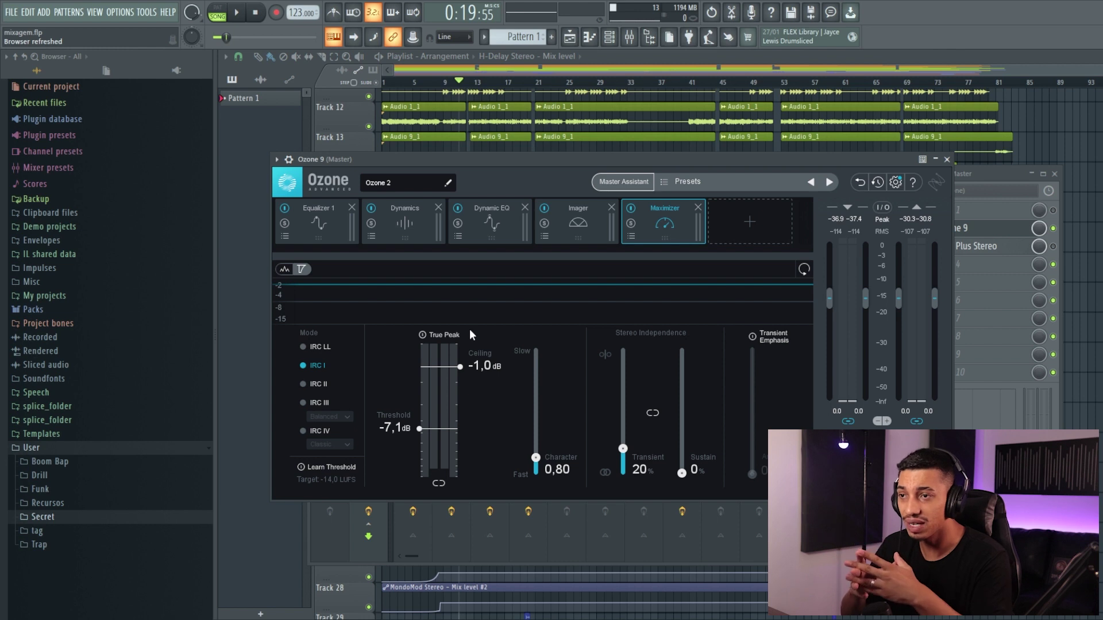
Bring the mixer forward and look through the insert tracks between Insert 1 and Insert 11.
click(964, 173)
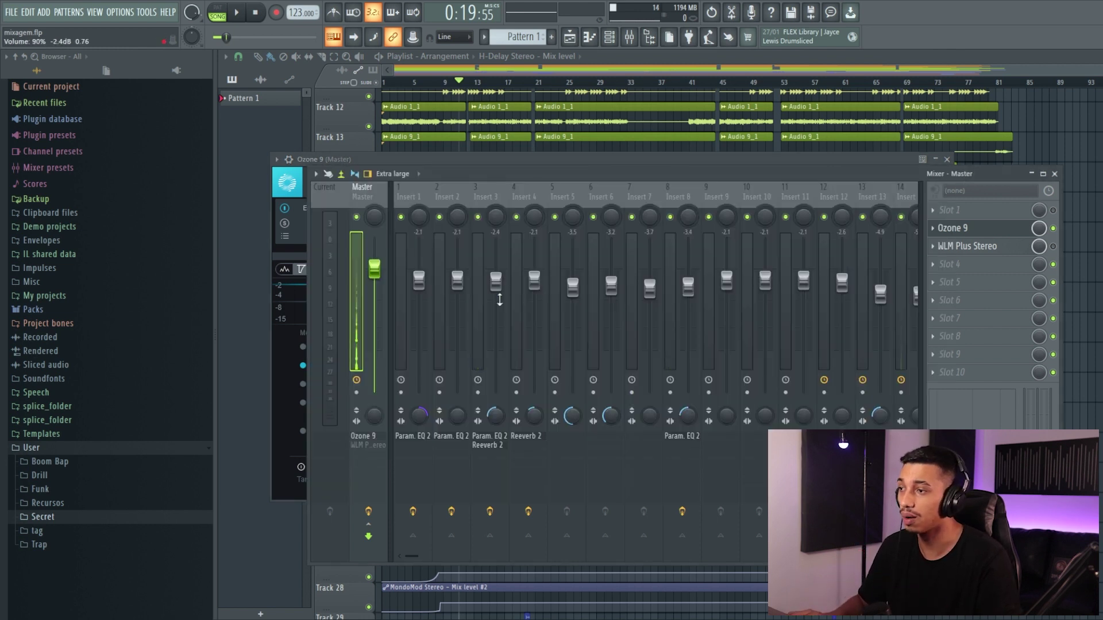
click(412, 199)
click(450, 200)
drag(450, 201, 790, 207)
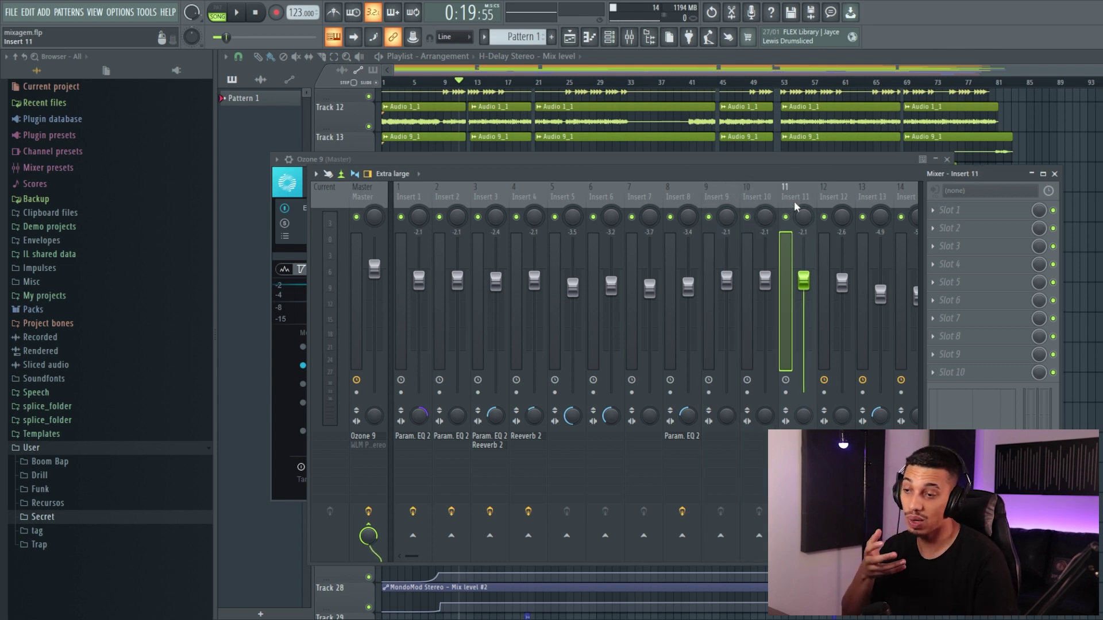
mouse_move(411, 556)
mouse_down()
mouse_move(456, 567)
mouse_move(419, 559)
mouse_up()
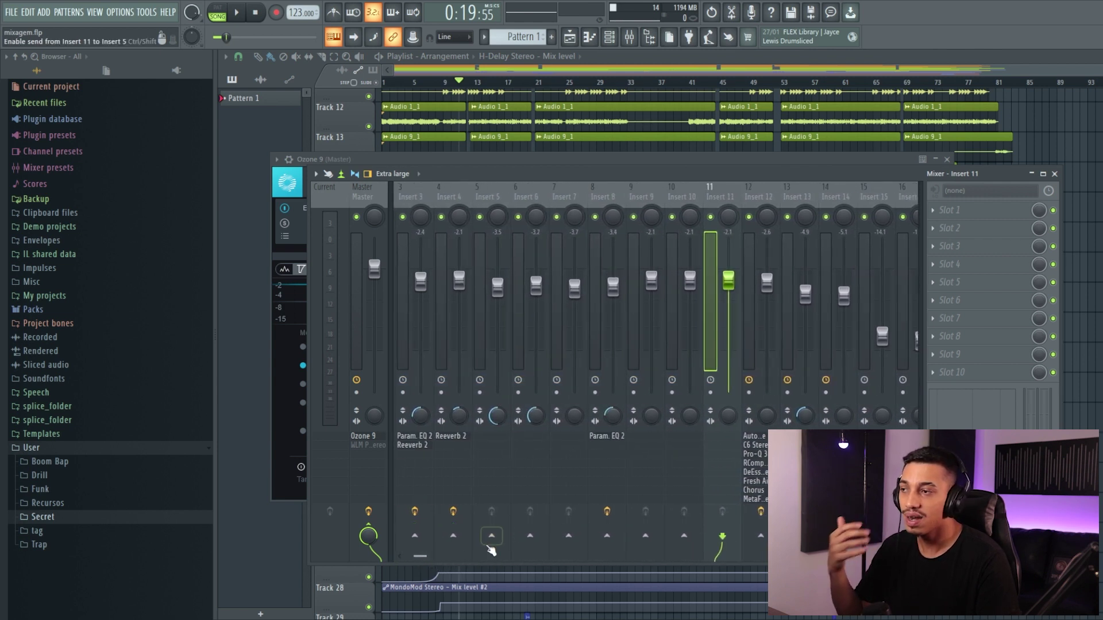
drag(650, 202, 561, 215)
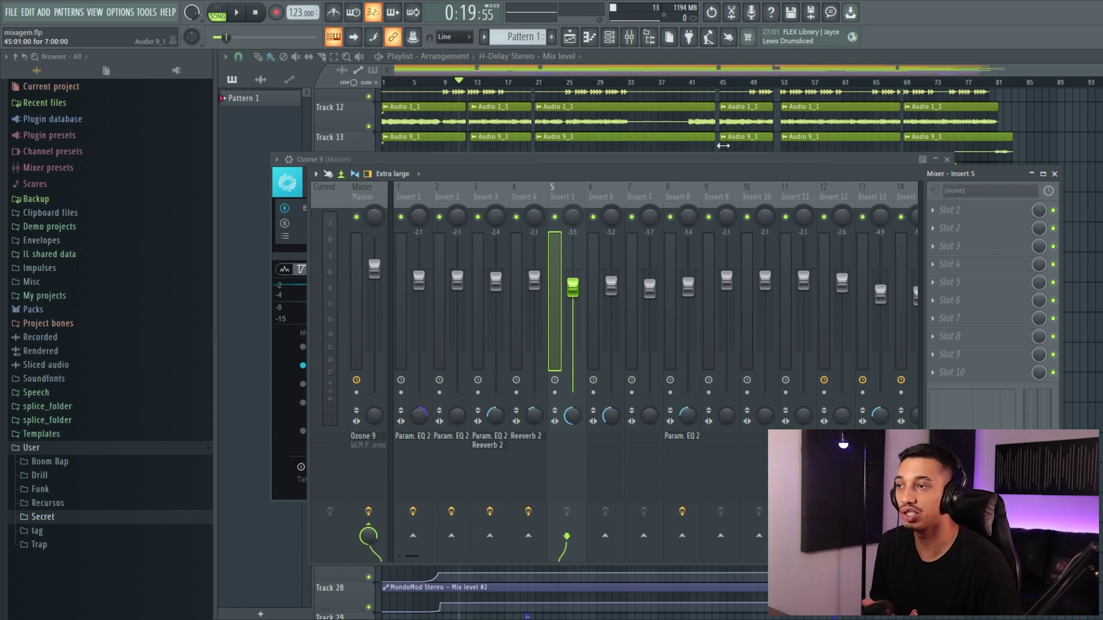
Return to the Ozone 9 Maximizer and play the song briefly to watch its threshold meter and gain reduction.
click(710, 160)
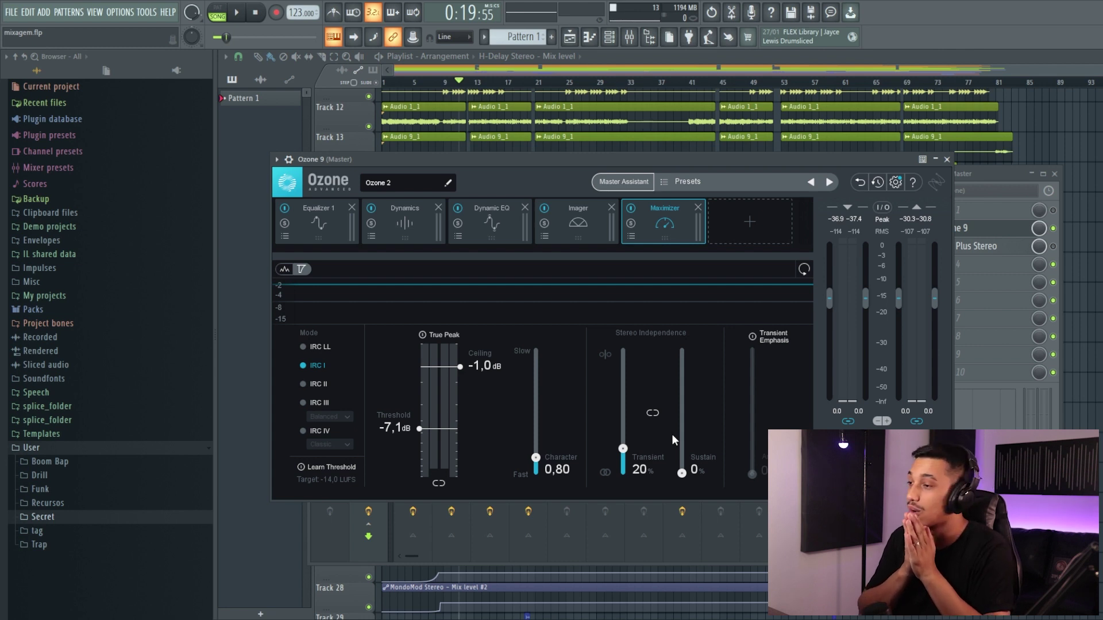
key(space)
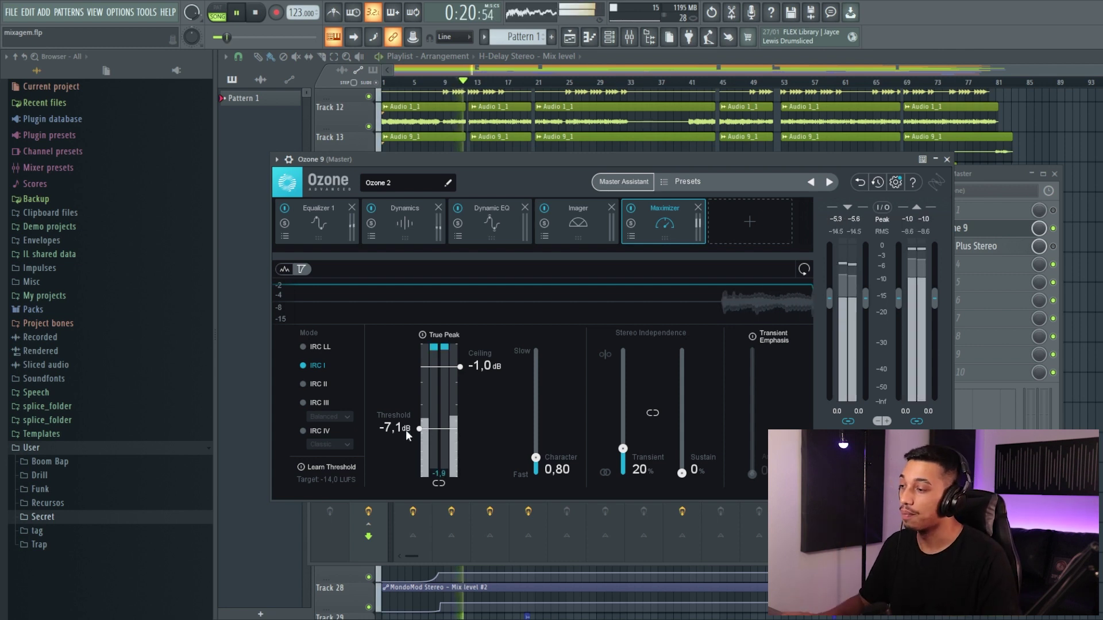
key(space)
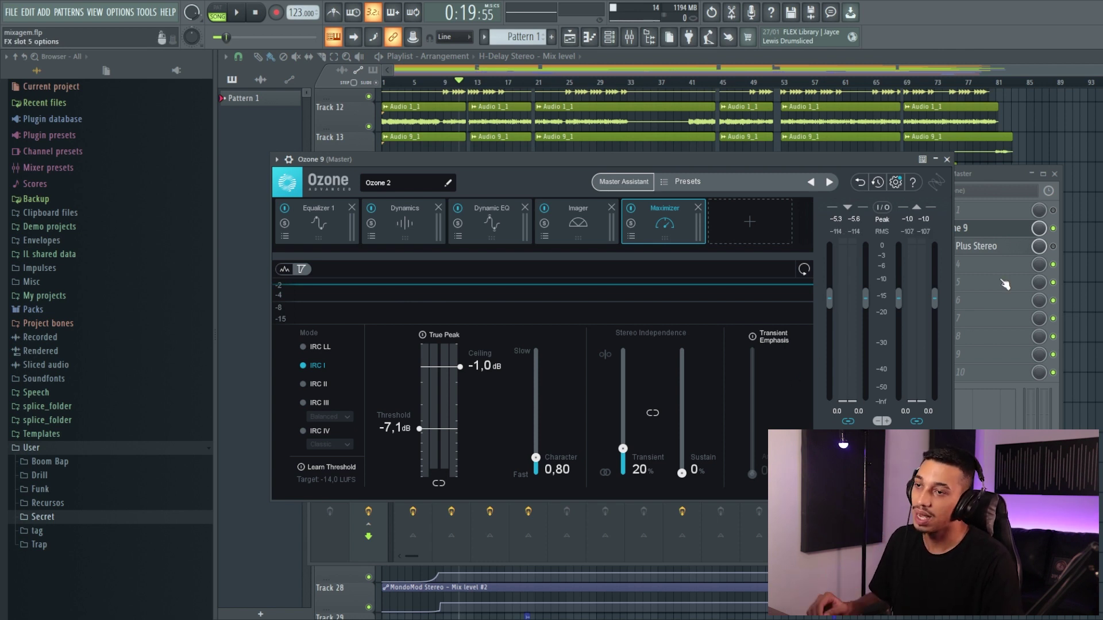
Open WLM Plus Stereo from the Master track, reset its readings and play the song to measure the loudness.
click(987, 252)
click(987, 252)
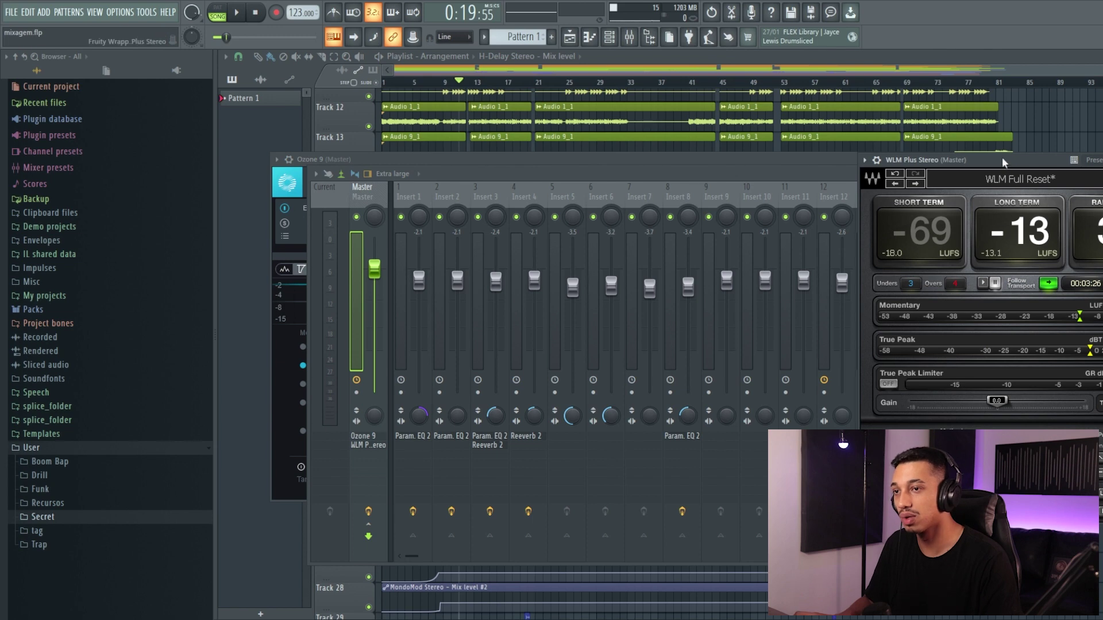
drag(971, 159, 757, 160)
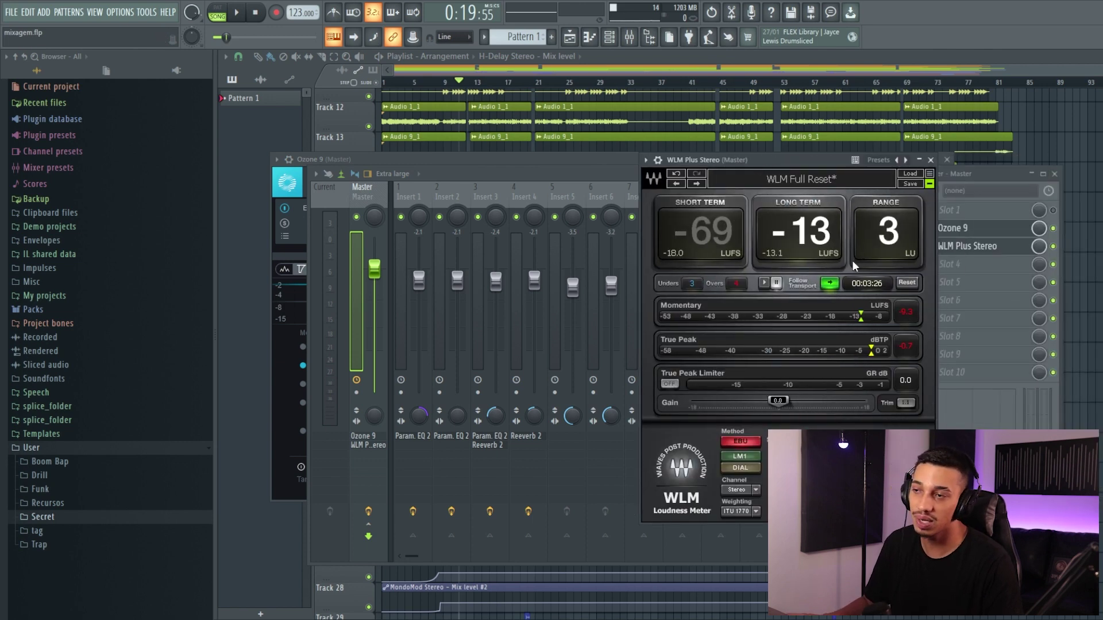
key(space)
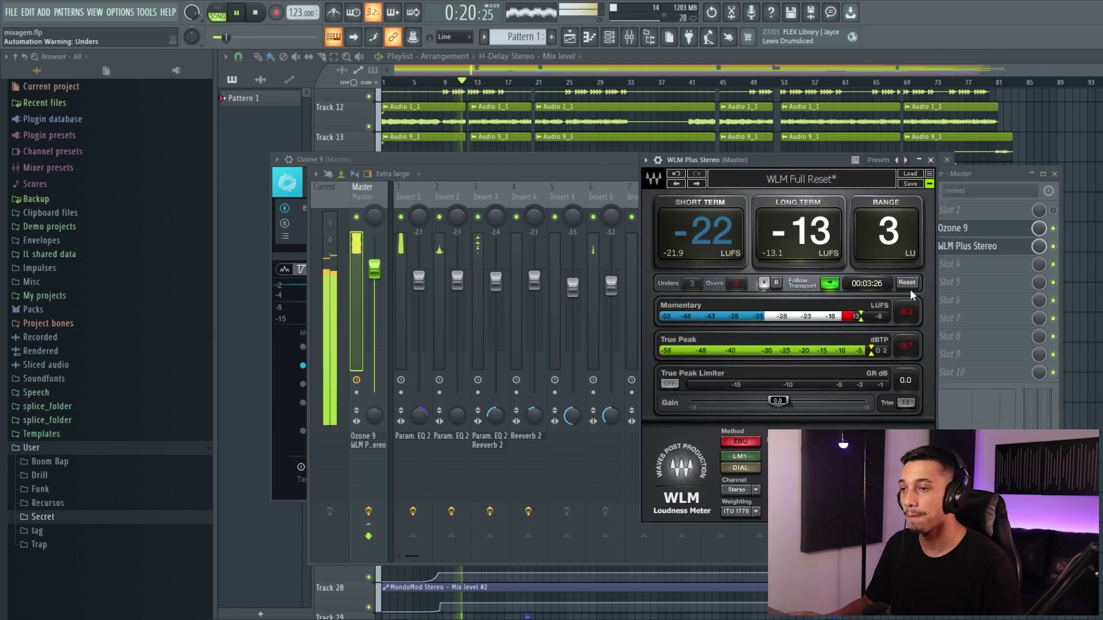
click(907, 283)
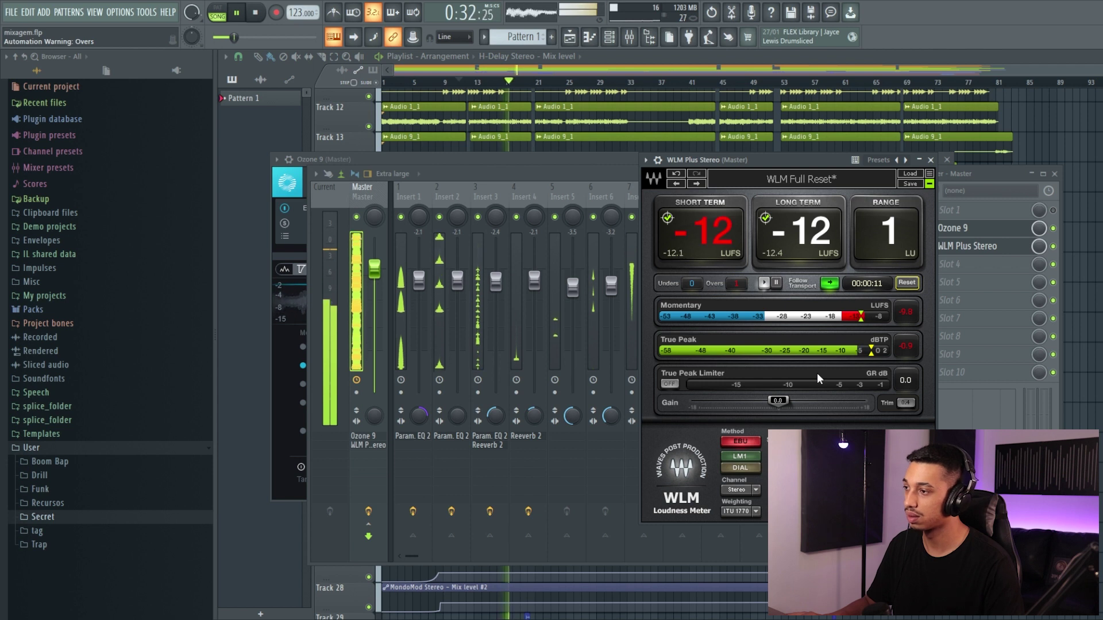
key(space)
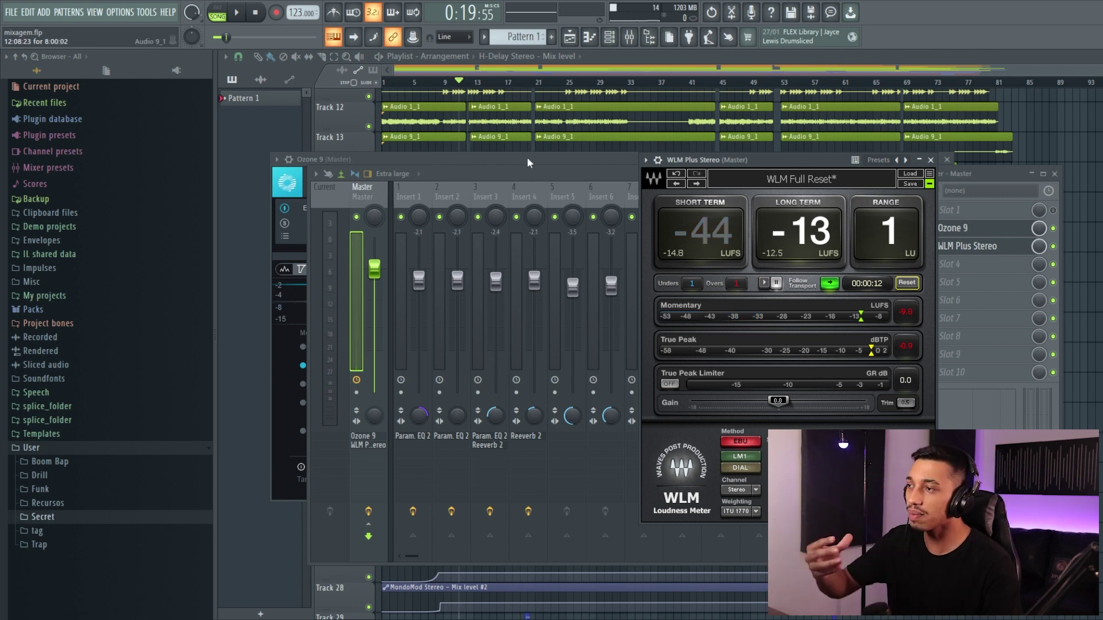
Close the Ozone 9 window, look at the Fruity parametric EQ 2 on the Master track and close it.
click(526, 159)
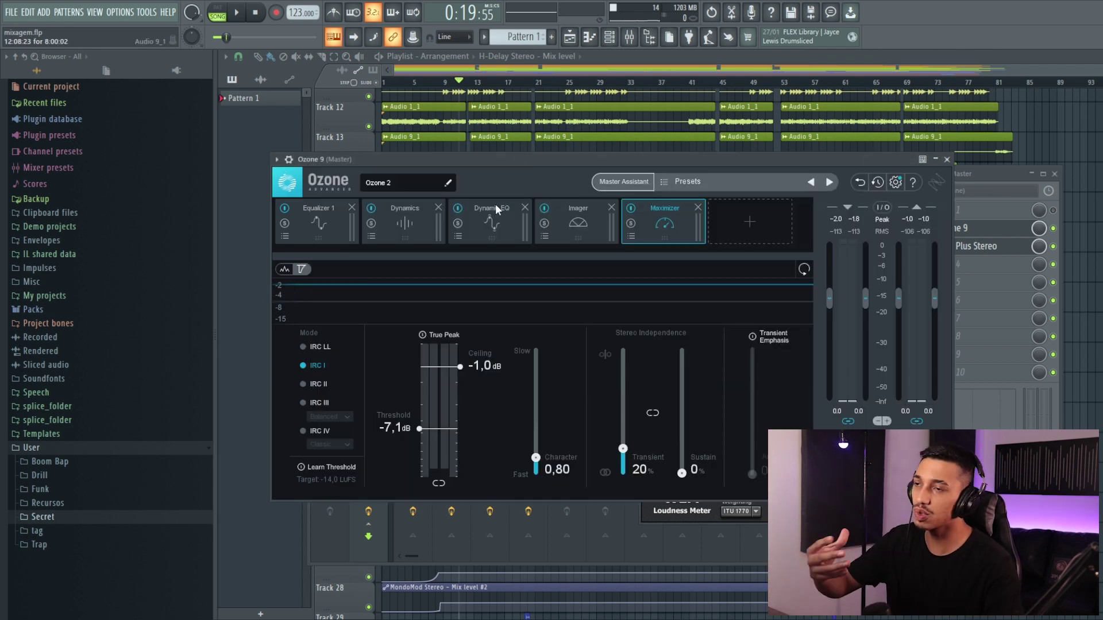
click(947, 160)
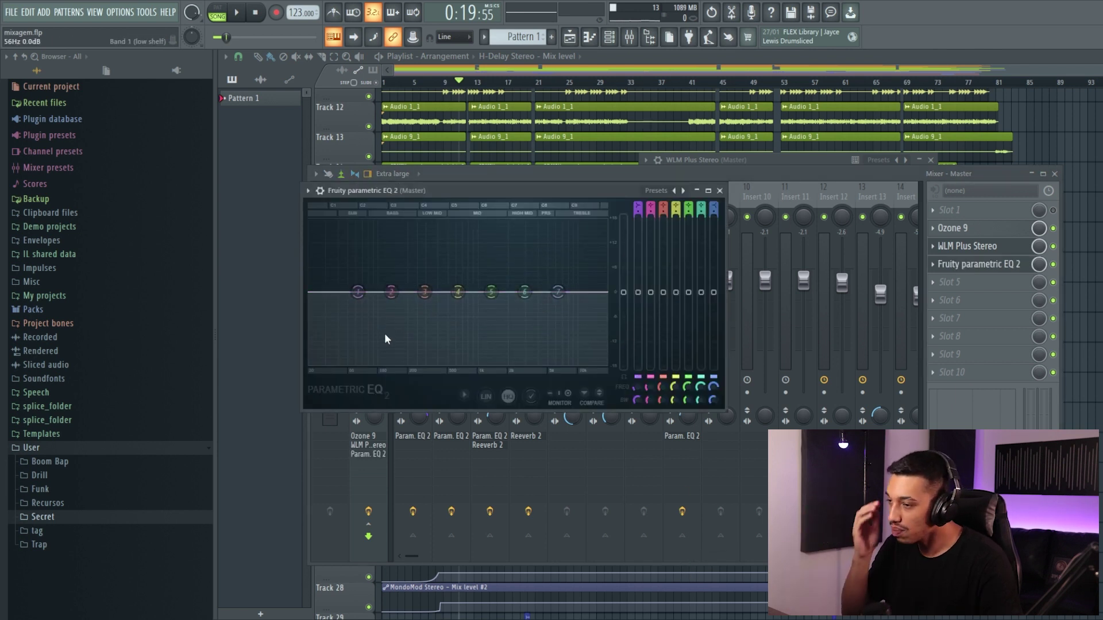
click(721, 190)
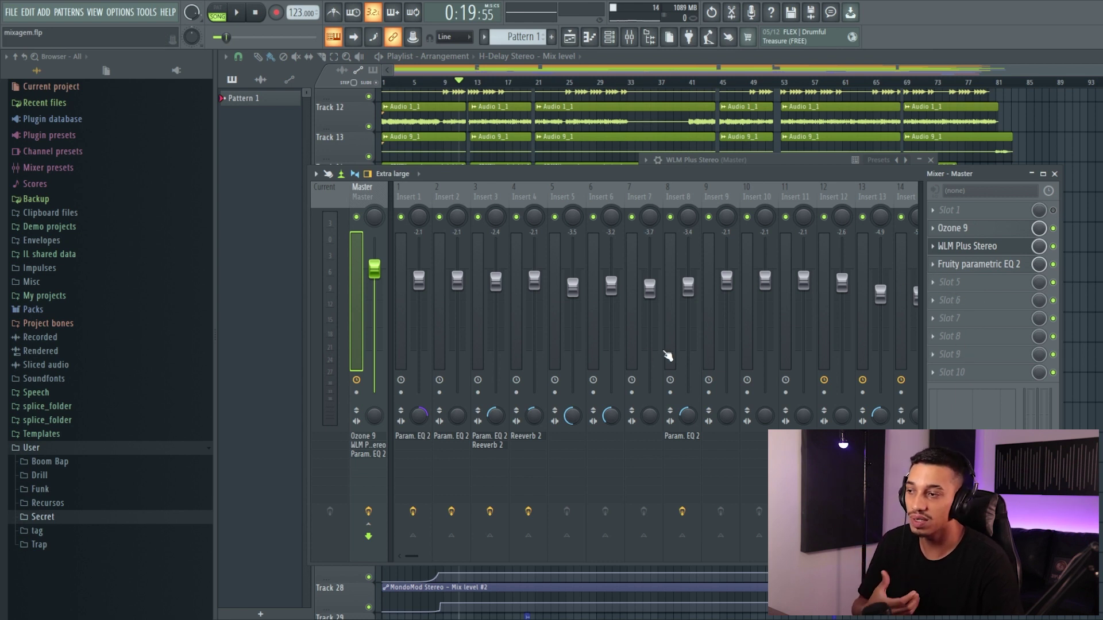
Reopen Ozone 9 on the Master track and view the list of modules that can be added to the chain.
click(949, 228)
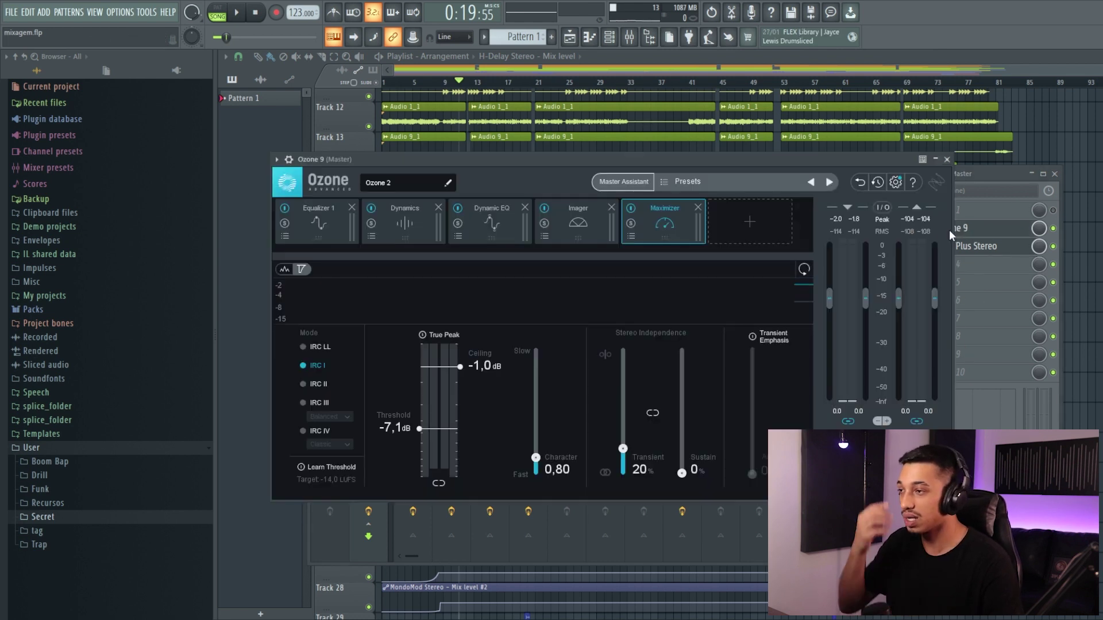
click(744, 221)
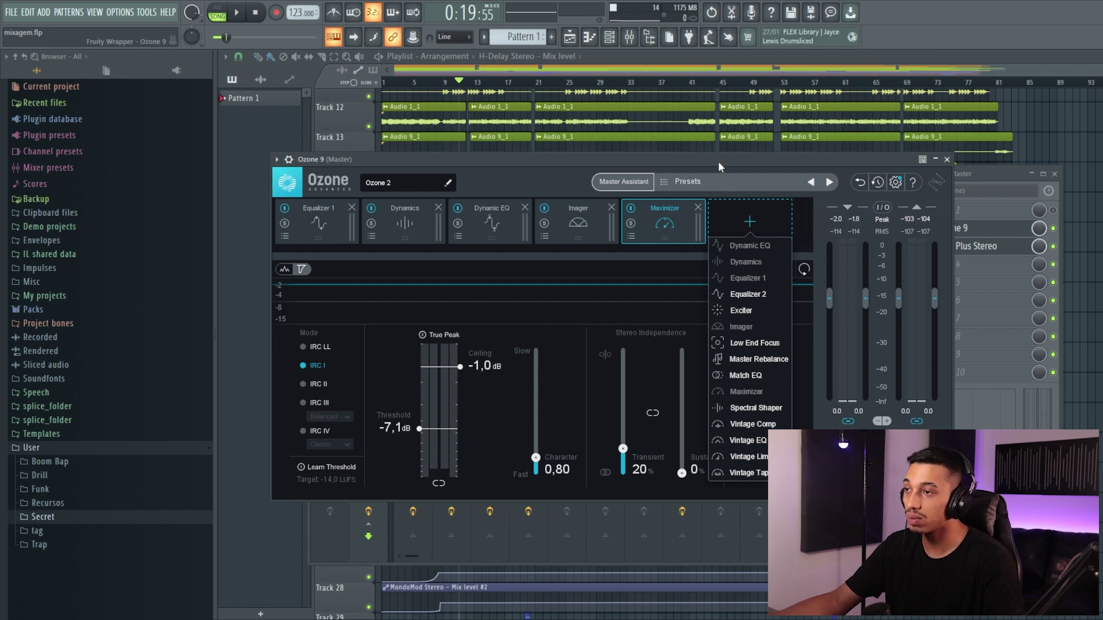
click(896, 187)
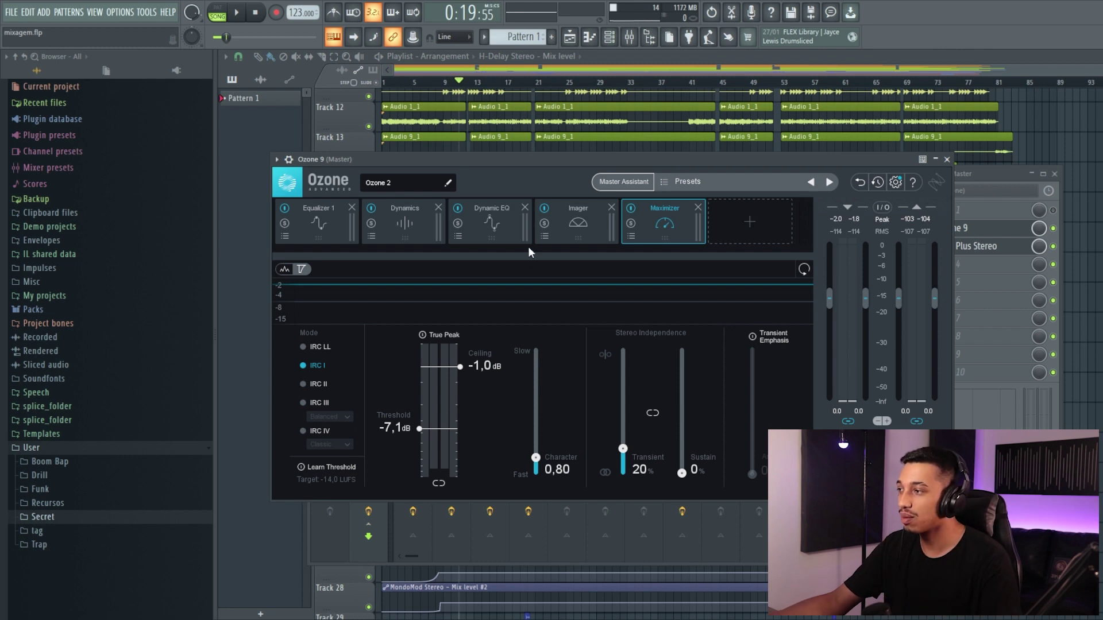
Recap the mastering chain by viewing Equalizer 1, Dynamics, Dynamic EQ, Imager and Maximizer in order.
click(348, 227)
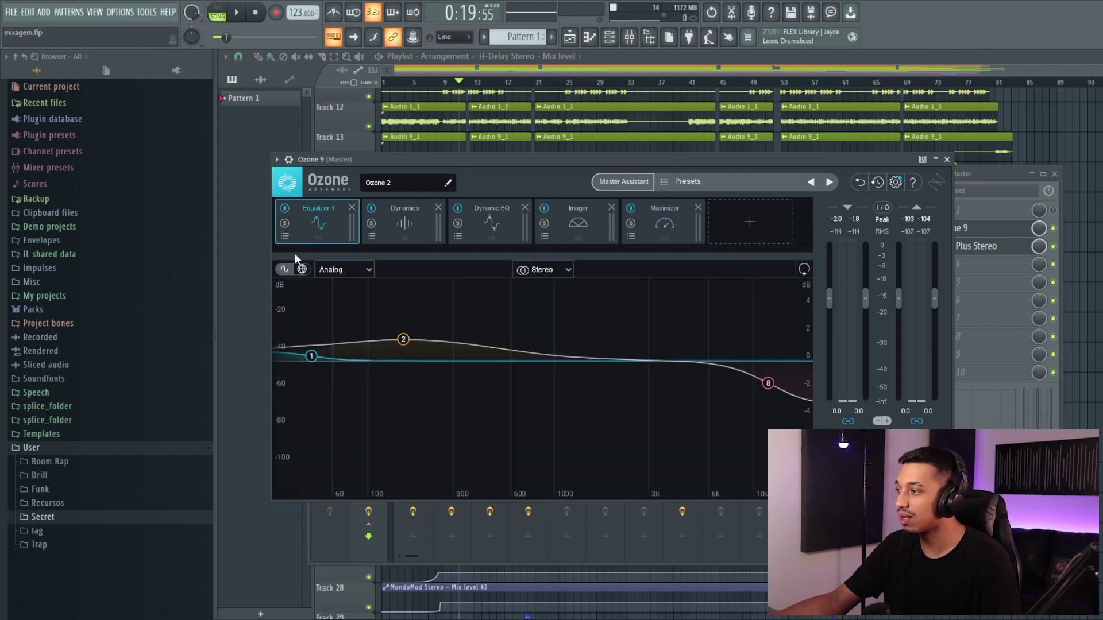
click(422, 225)
click(494, 225)
click(582, 221)
click(660, 225)
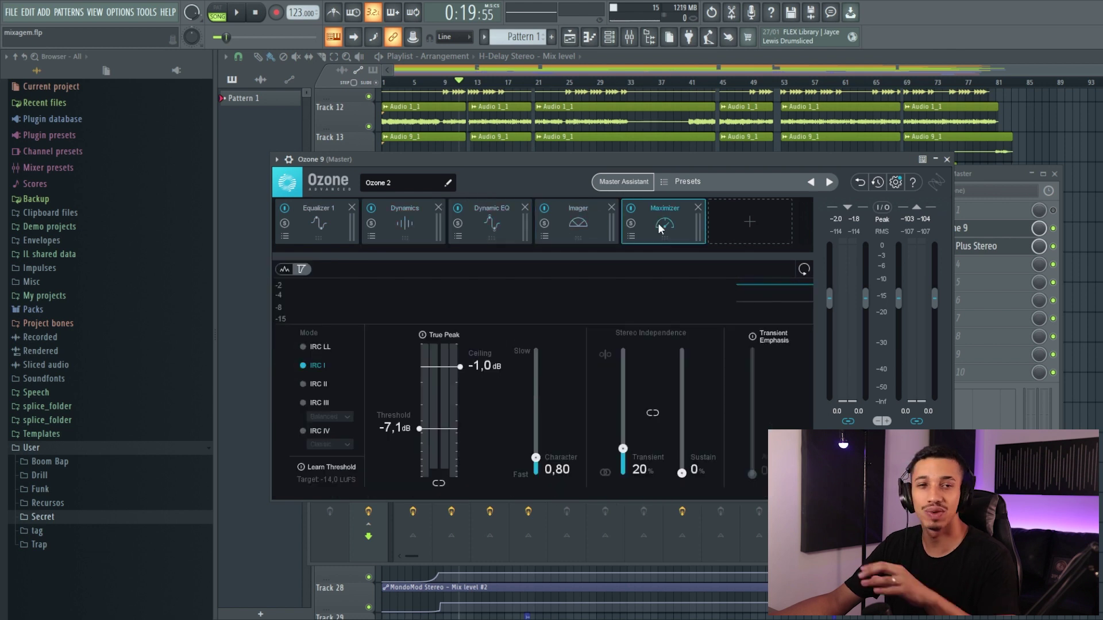